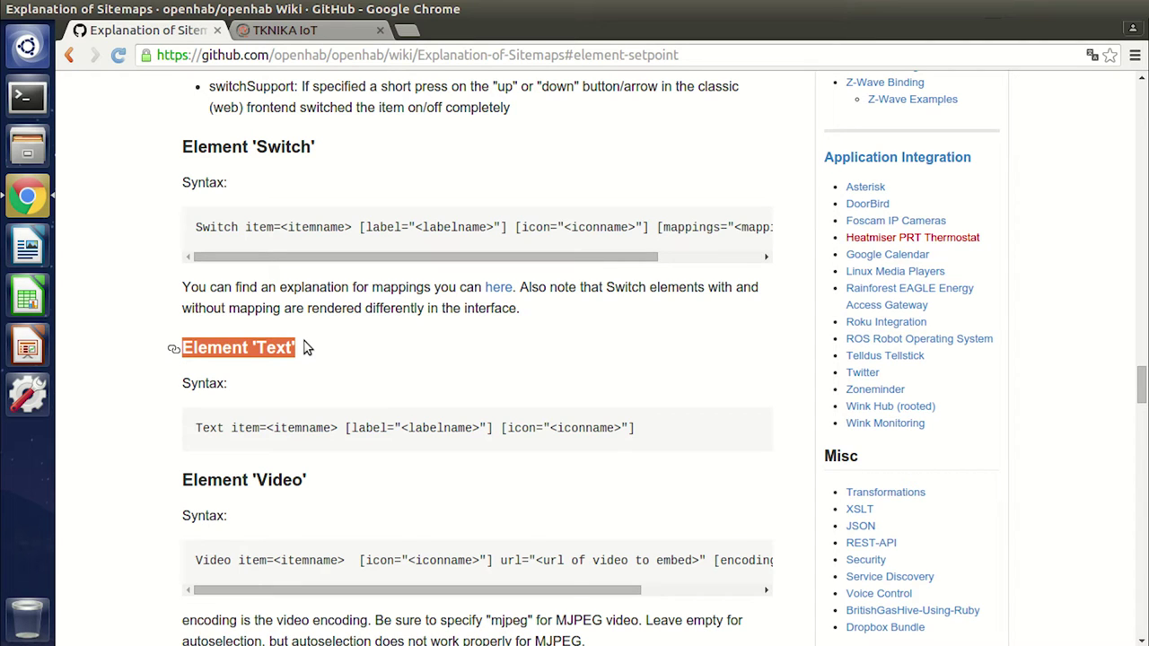
Open the openHAB administration interface at 10.15.181.48:8080/habmin in a new browser tab
left_click(304, 343)
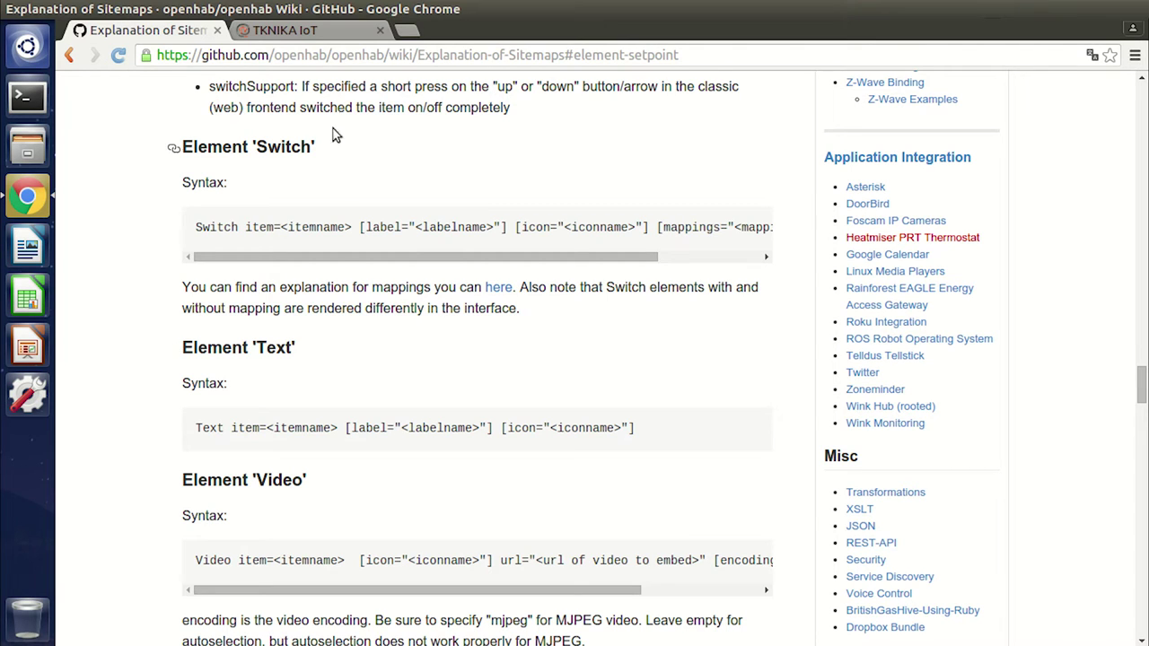
left_click(405, 30)
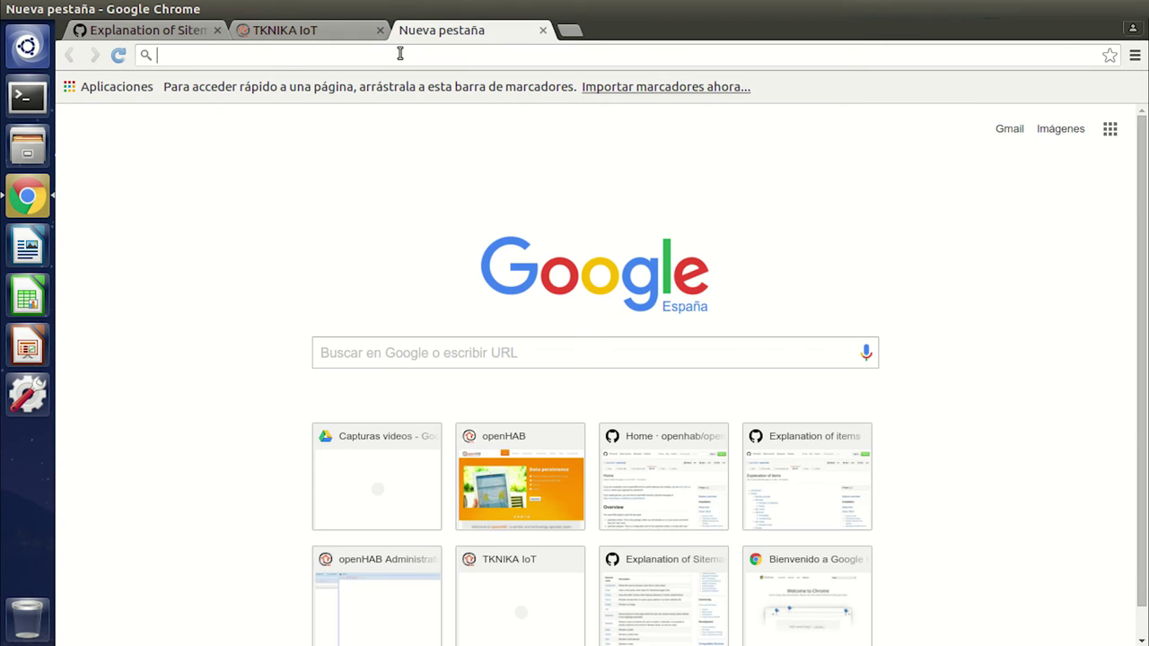
type("10")
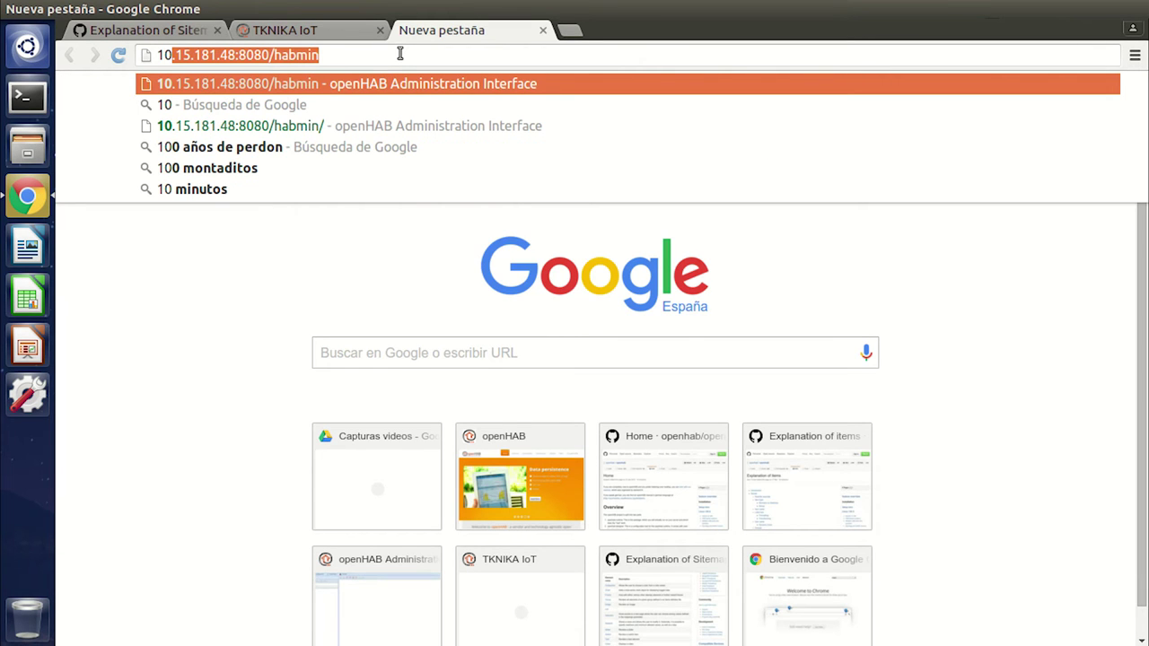
type(".15.181.48:808")
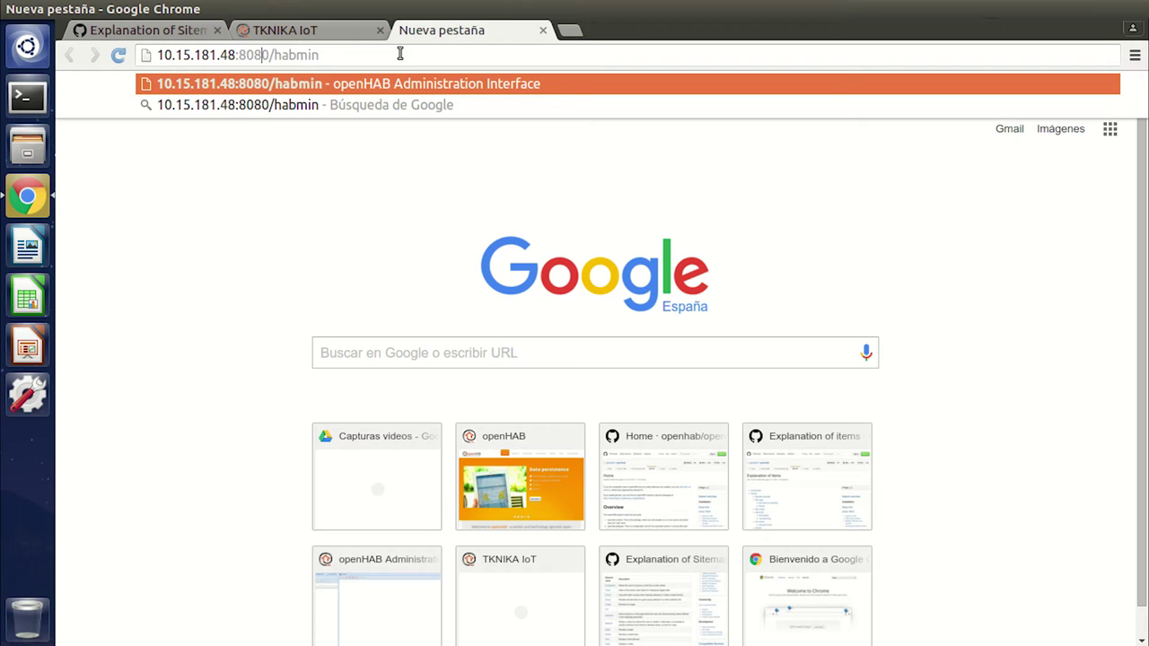
type("0/habmin")
key("Return")
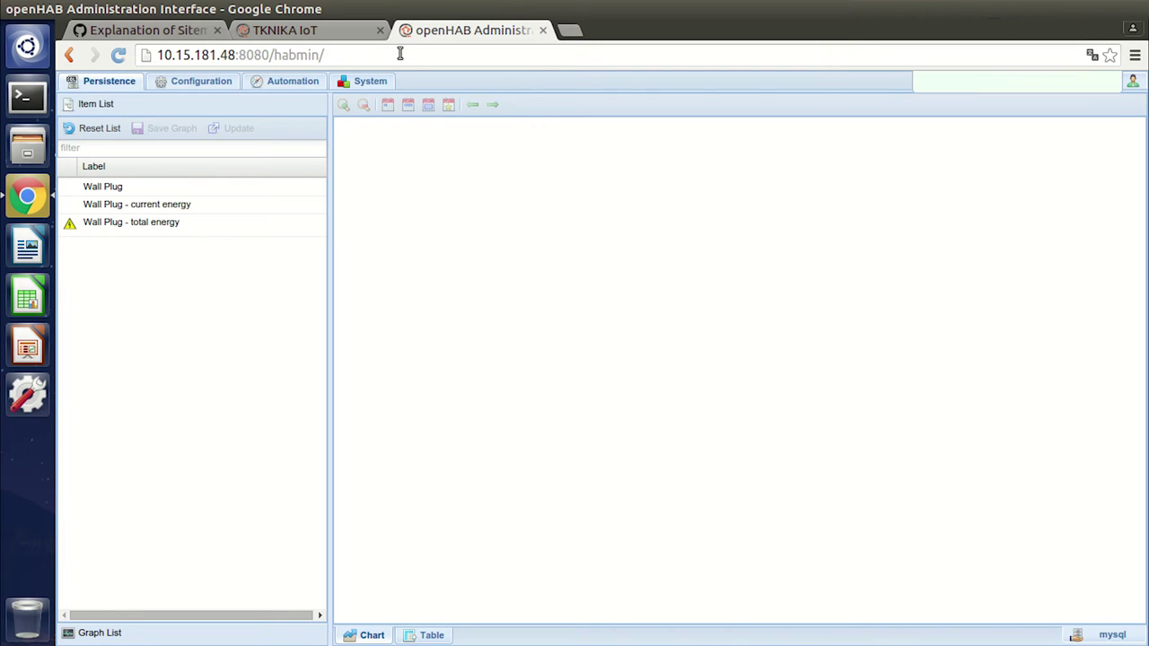
Create a new sitemap named "default" in the HABmin configuration
left_click(201, 86)
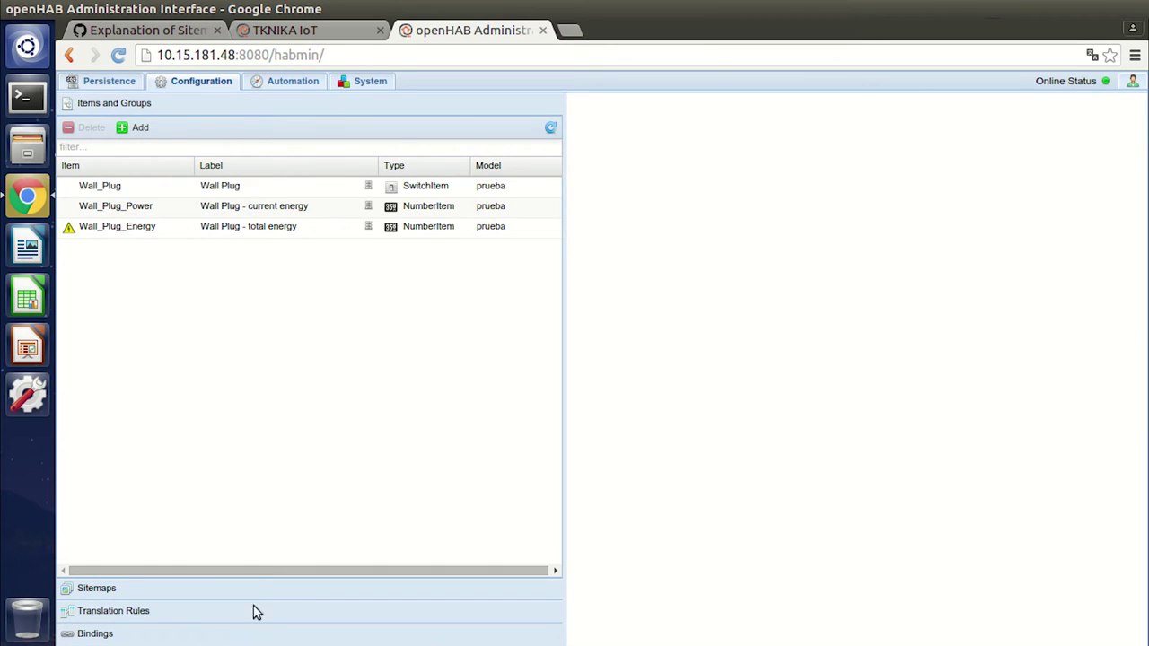
left_click(102, 589)
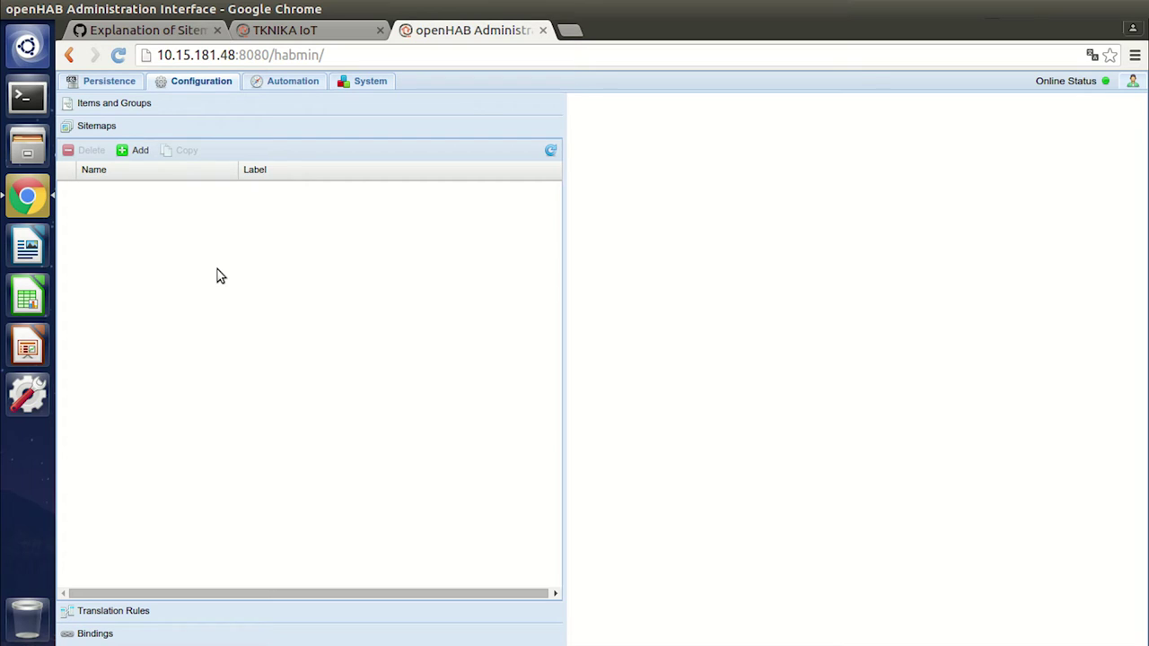
left_click(149, 155)
left_click(149, 154)
left_click(571, 363)
type("default")
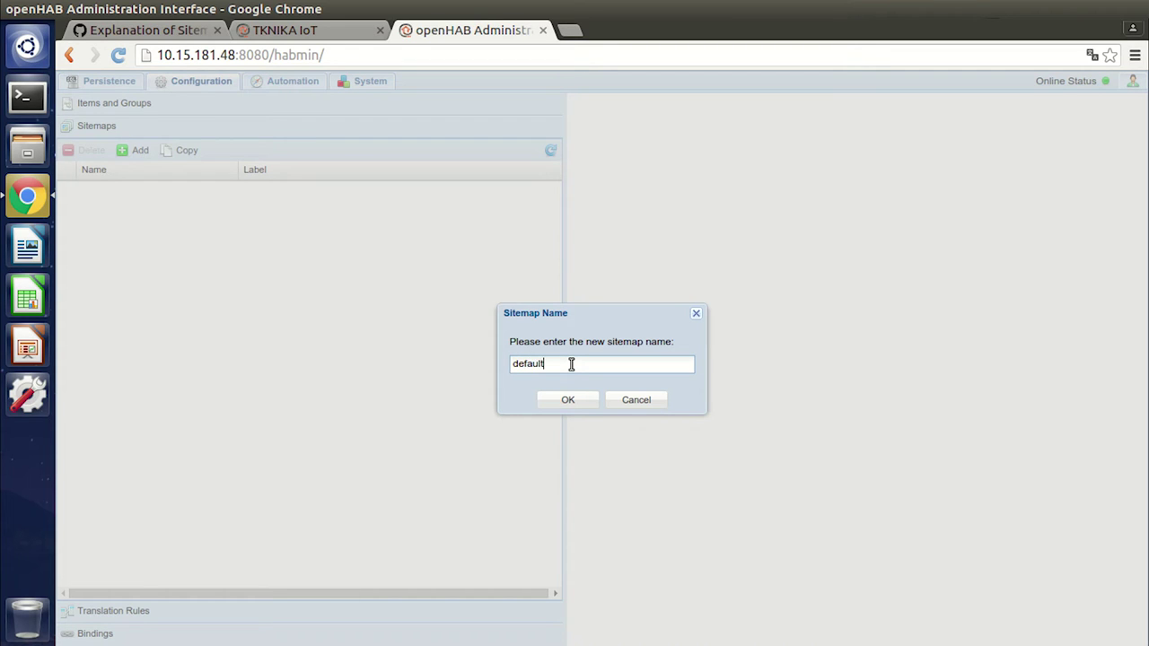
left_click(567, 400)
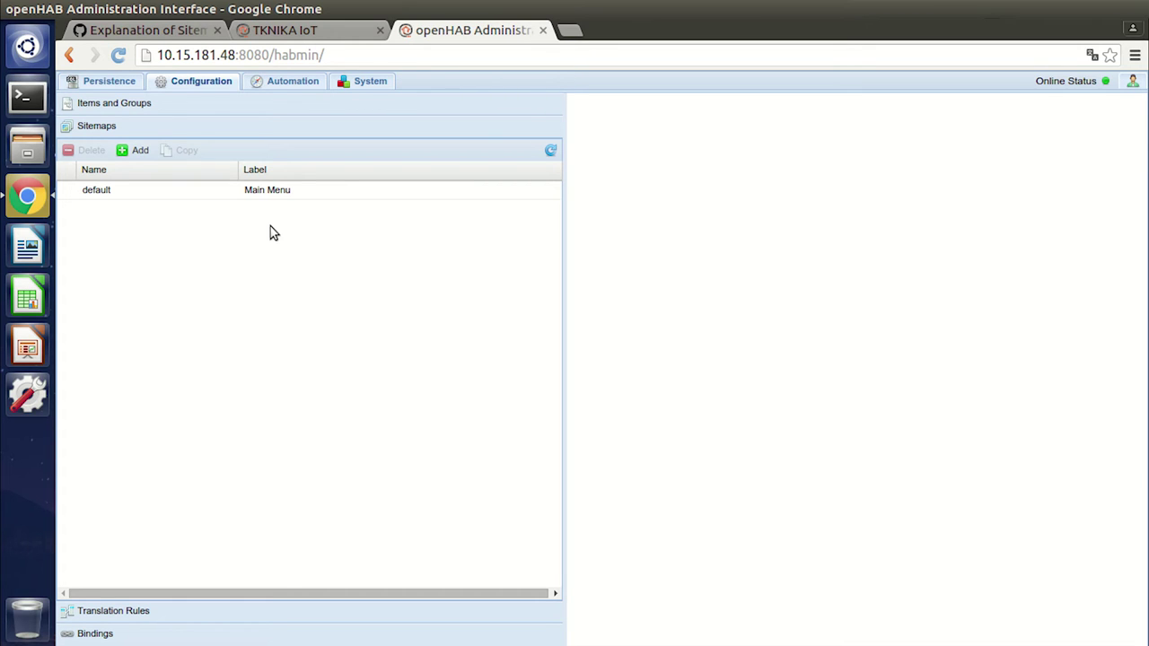
Open the default sitemap for editing and add a Frame widget under its Sitemap root
left_click(184, 198)
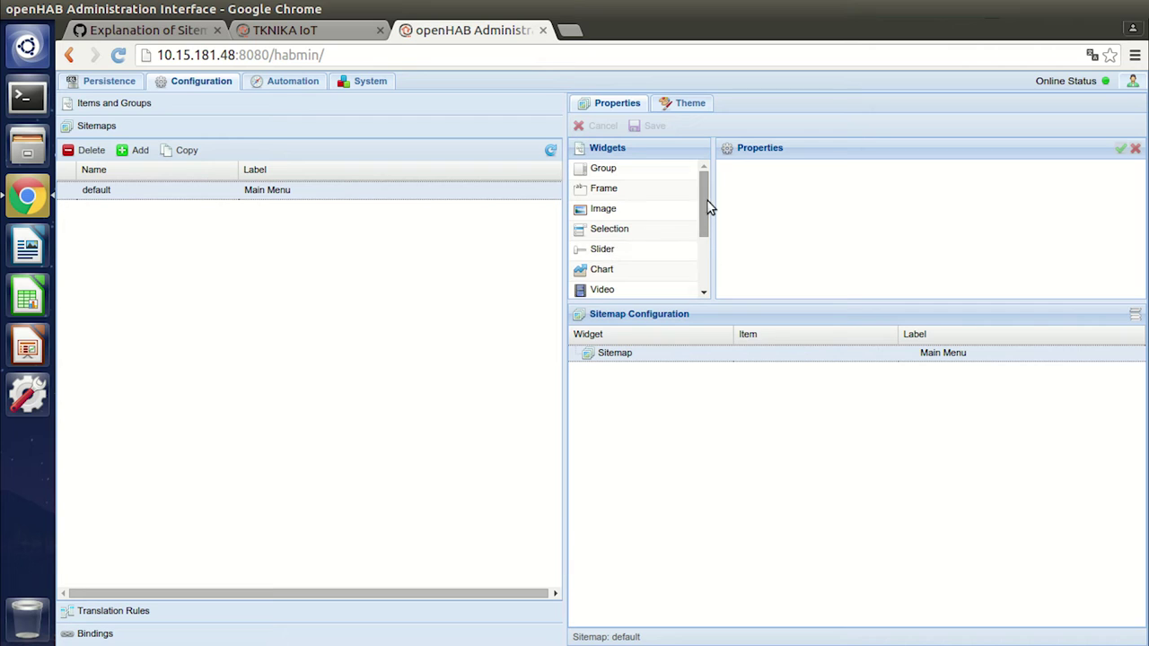
left_click_drag(706, 213, 705, 263)
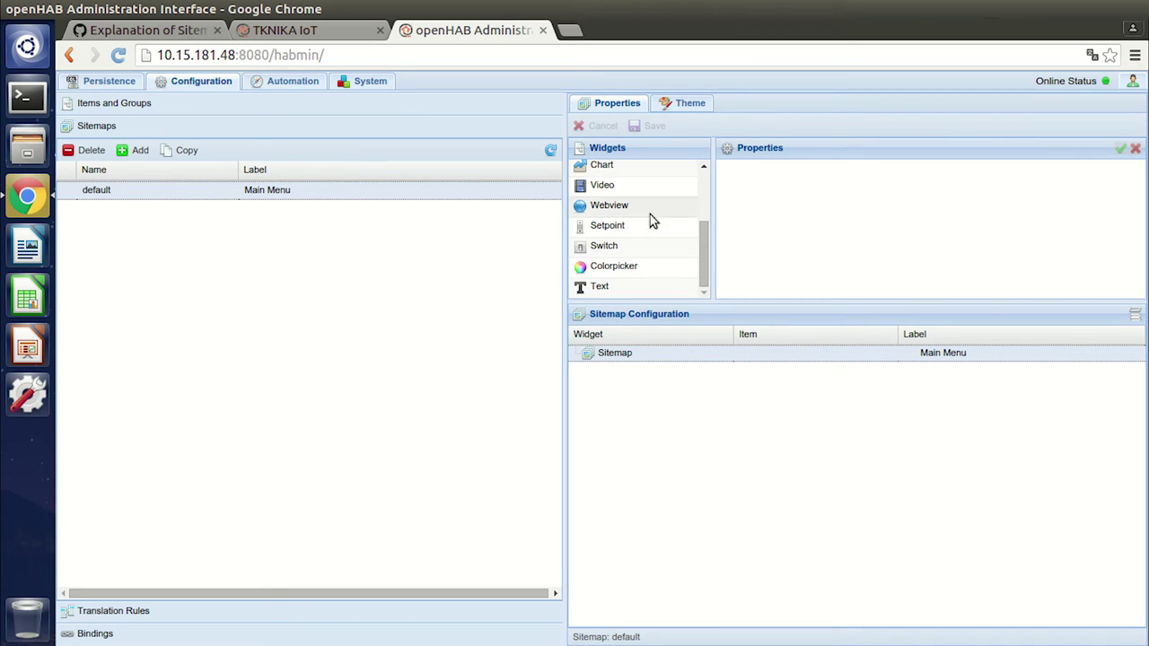
left_click_drag(704, 250, 705, 177)
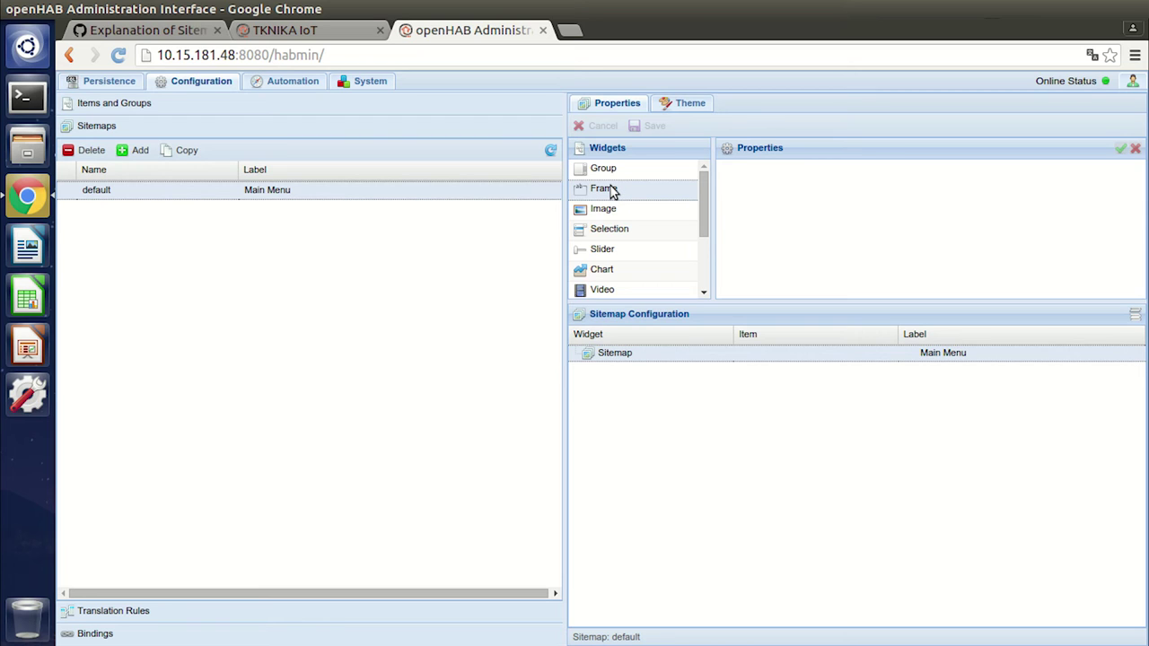
left_click_drag(610, 191, 616, 357)
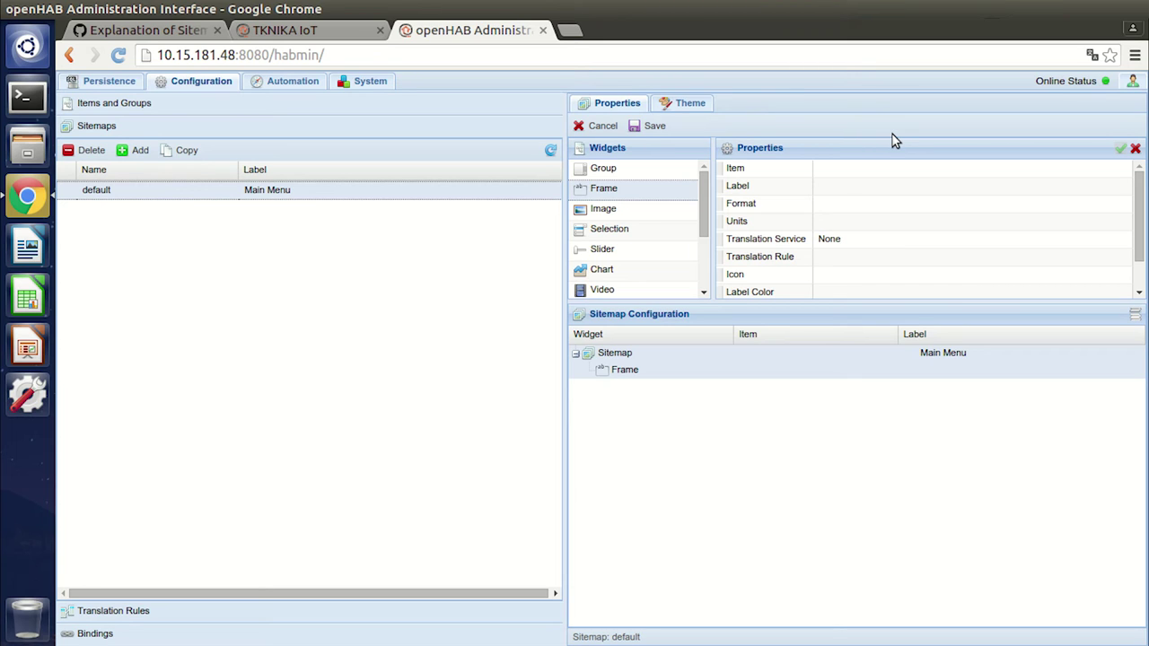
Set the frame's label to "Wall Plug", apply the property change and save the sitemap
left_click(838, 185)
type("Wall Plug")
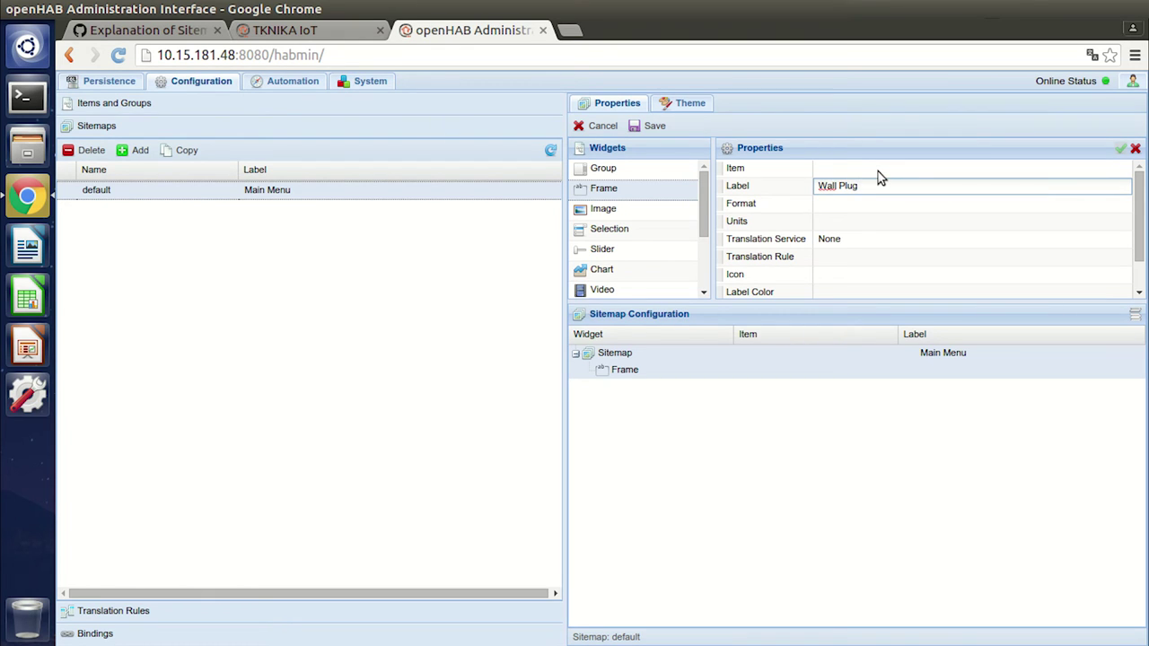
key("Return")
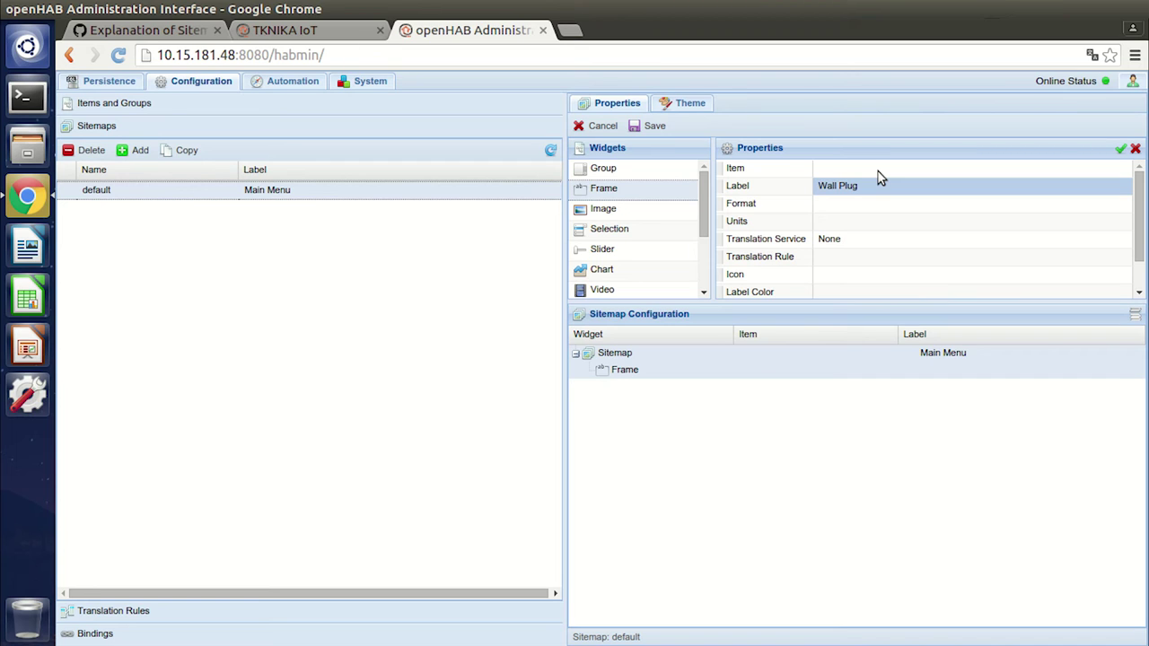
left_click(1126, 149)
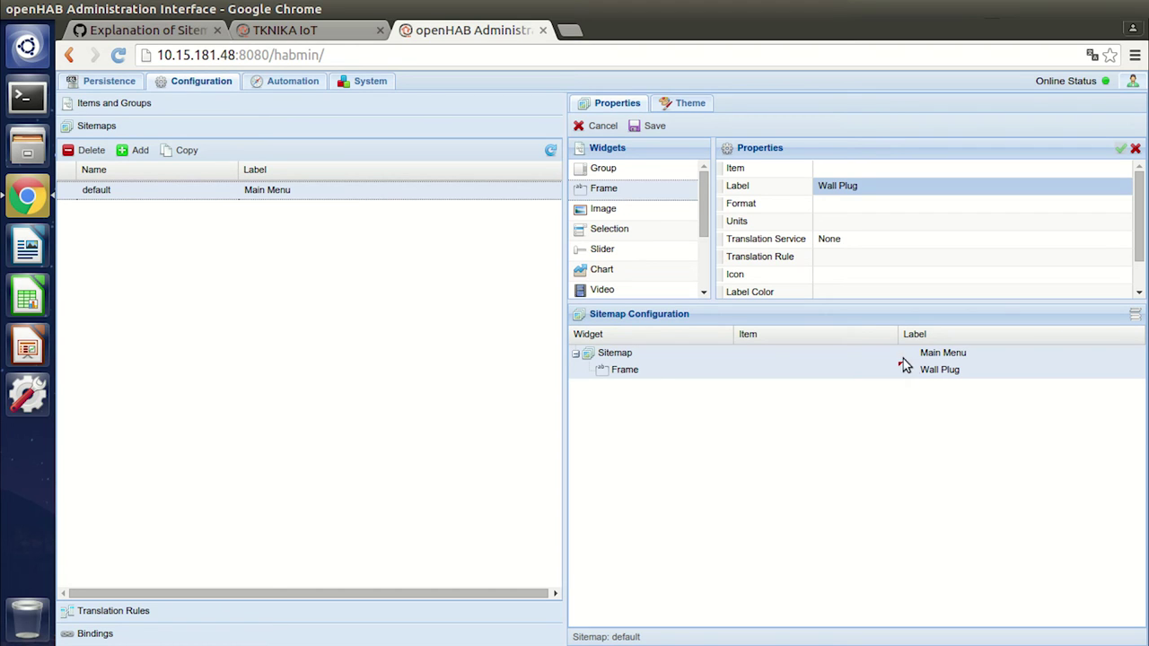
left_click(651, 127)
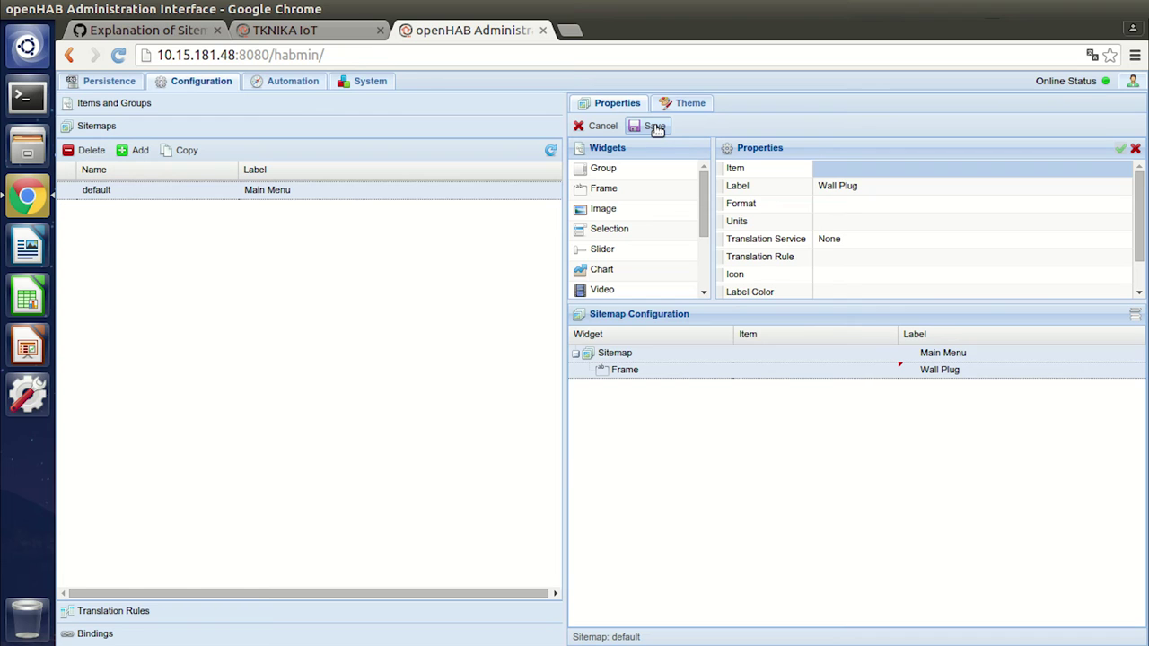
Add one Switch widget and two Text widgets inside the Wall Plug frame
left_click_drag(703, 178, 704, 258)
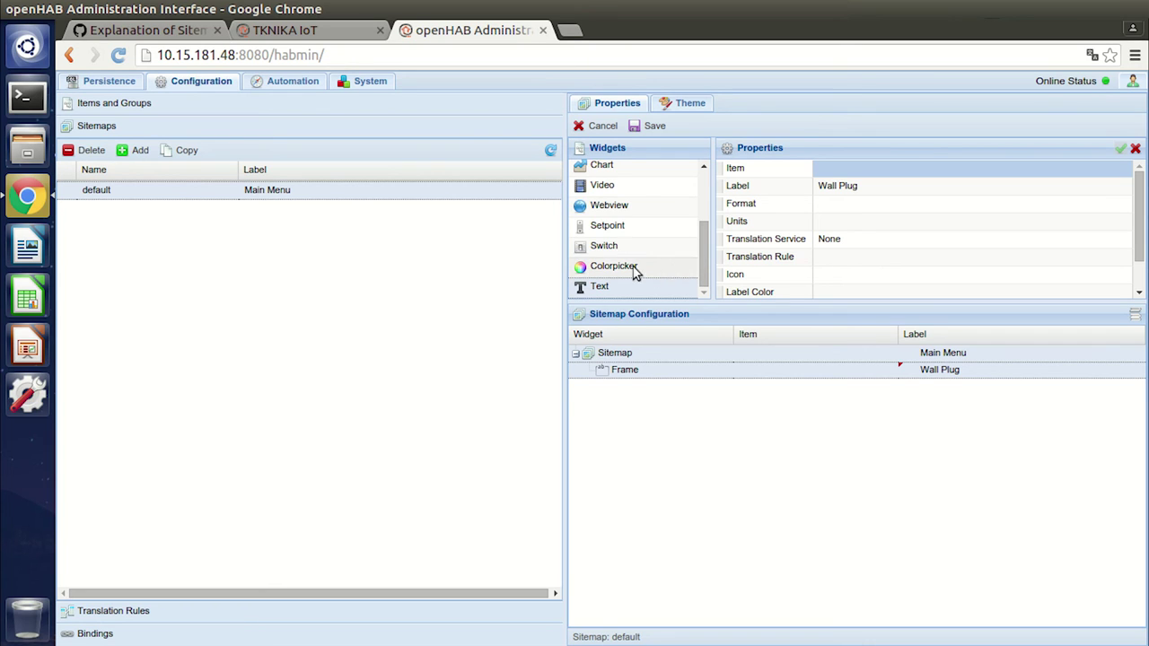
left_click_drag(605, 249, 631, 377)
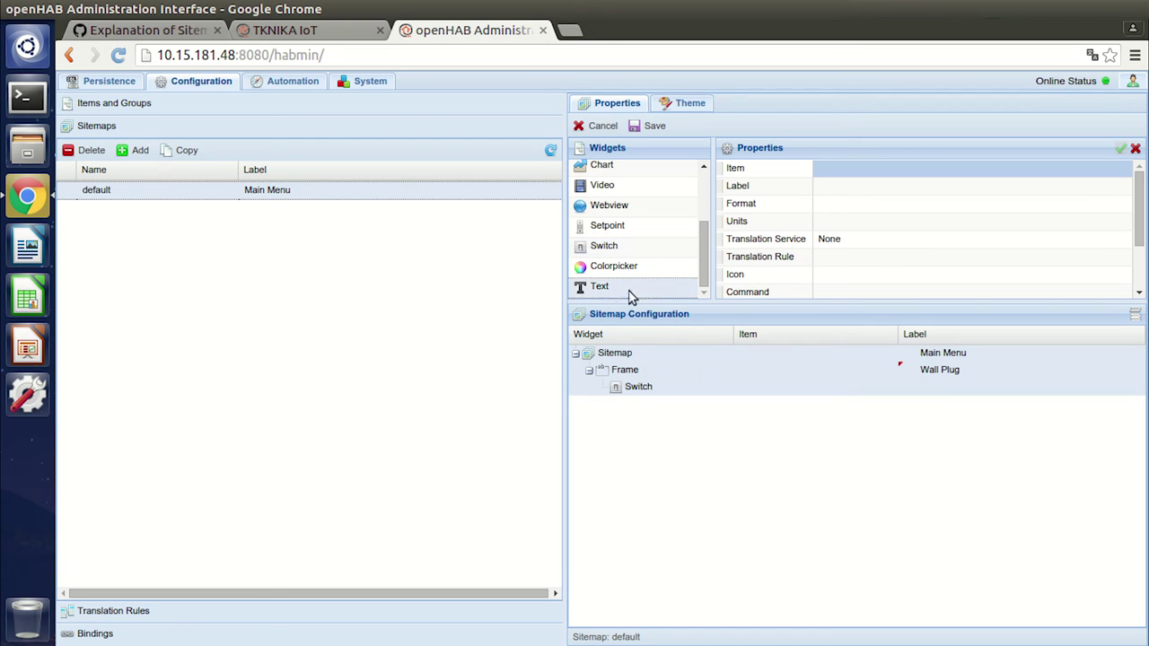
left_click_drag(611, 293, 627, 377)
left_click_drag(606, 288, 626, 377)
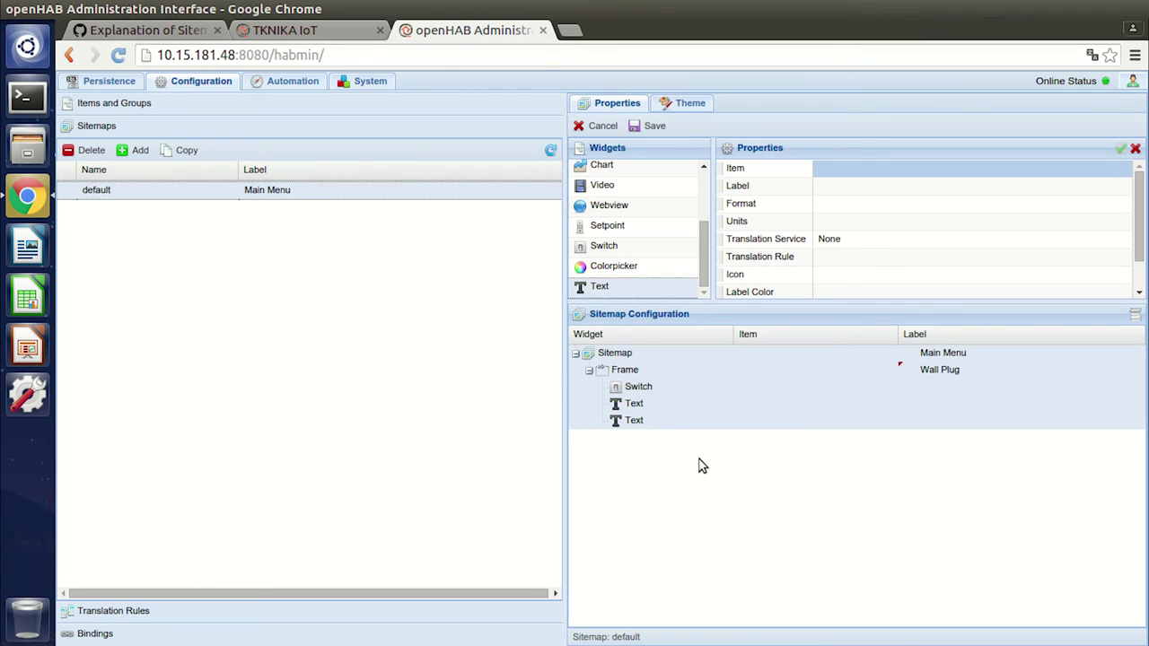
Assign the Wall_Plug item to the Switch widget and apply the property change
left_click(653, 386)
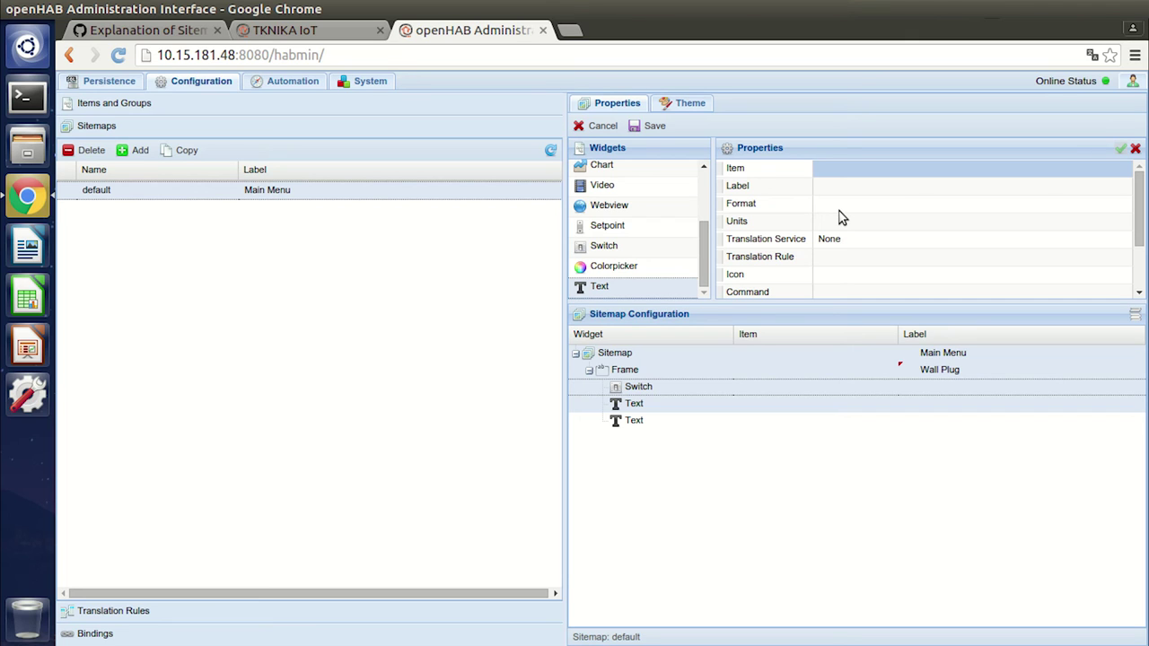
left_click(855, 173)
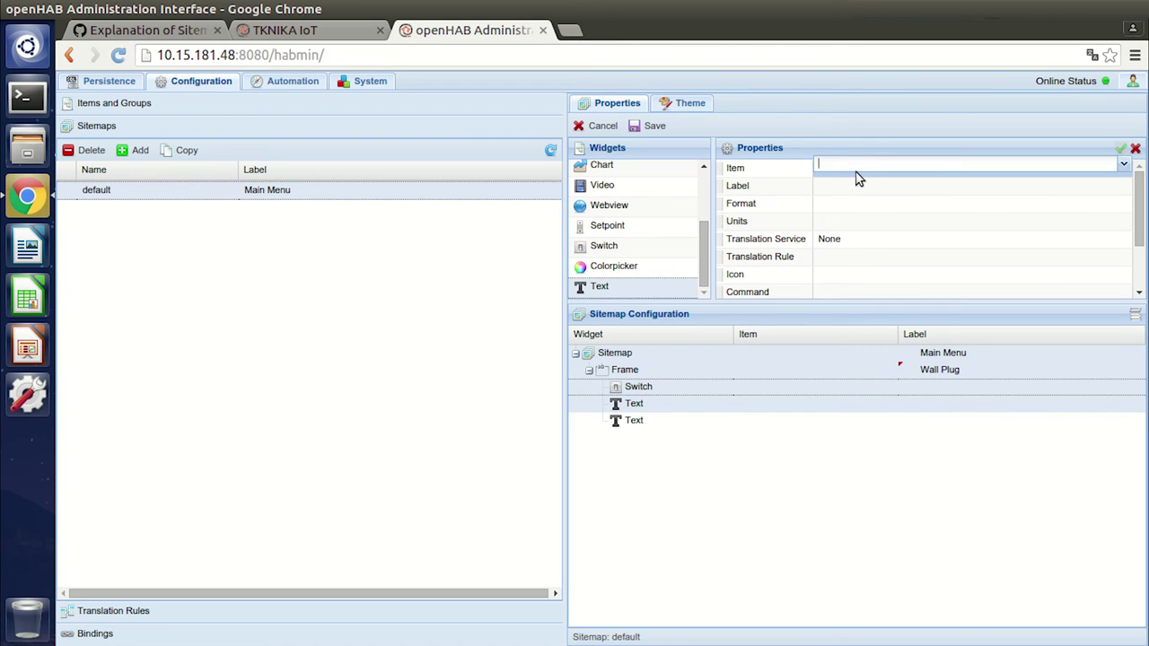
left_click(1123, 165)
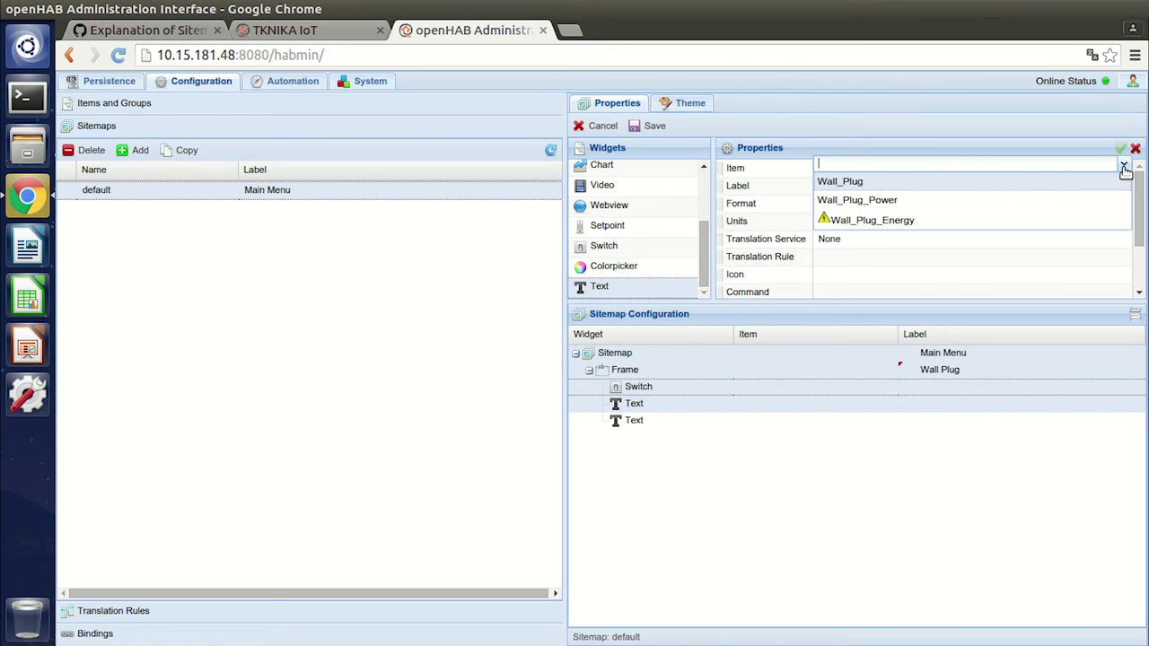
left_click(847, 184)
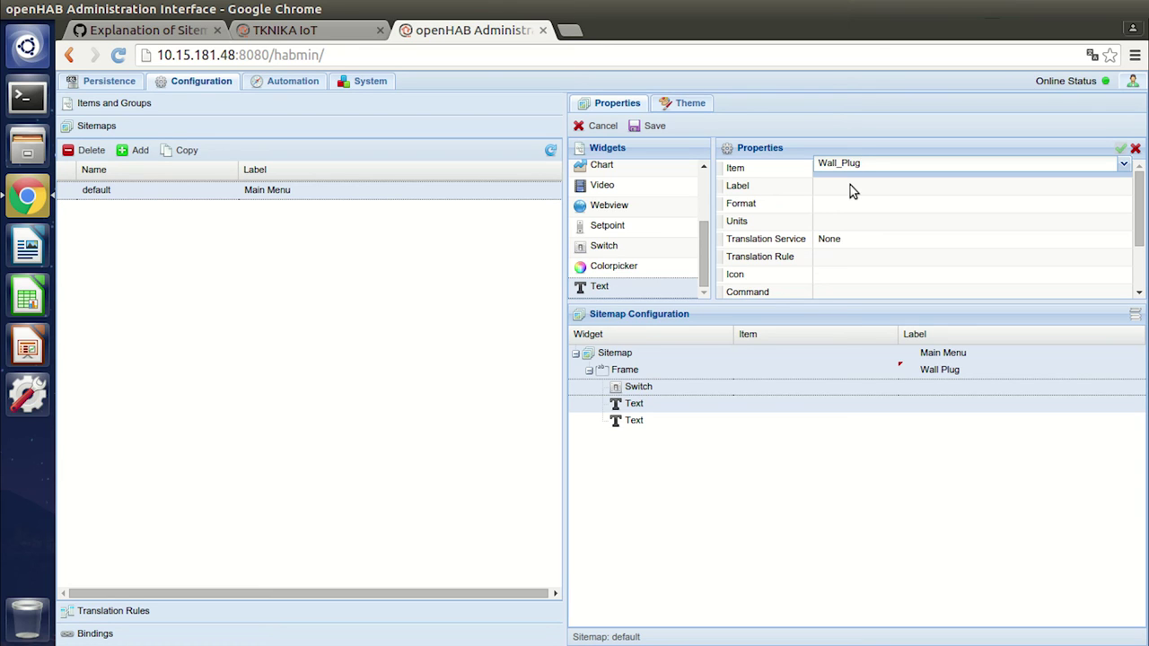
left_click(856, 108)
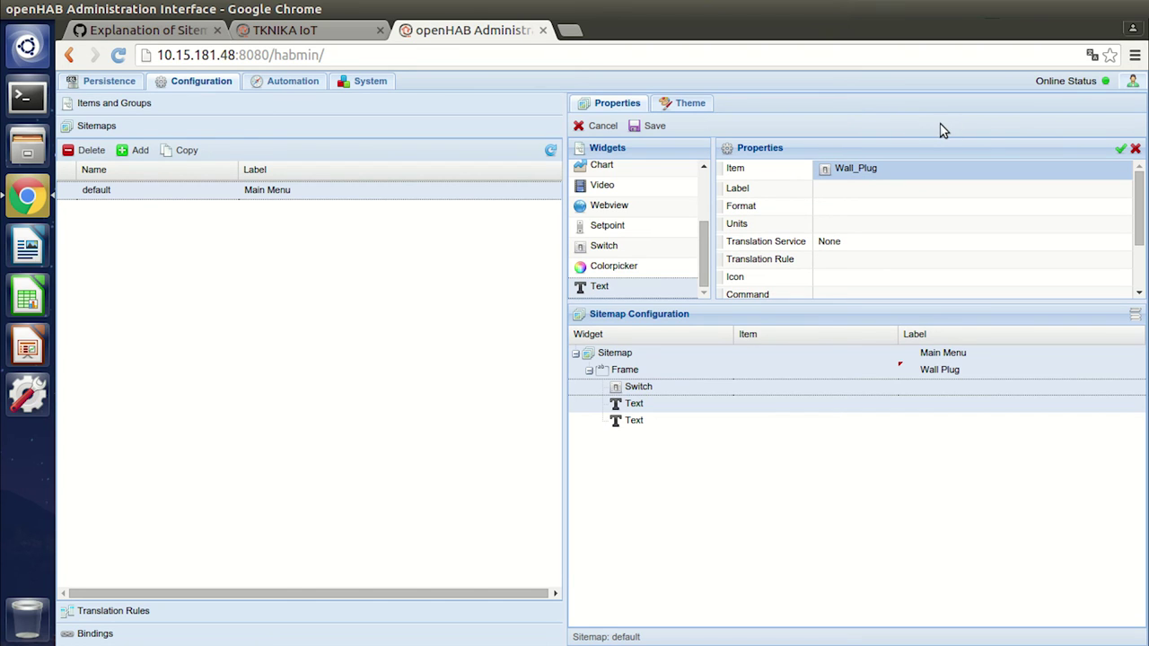
left_click(1122, 150)
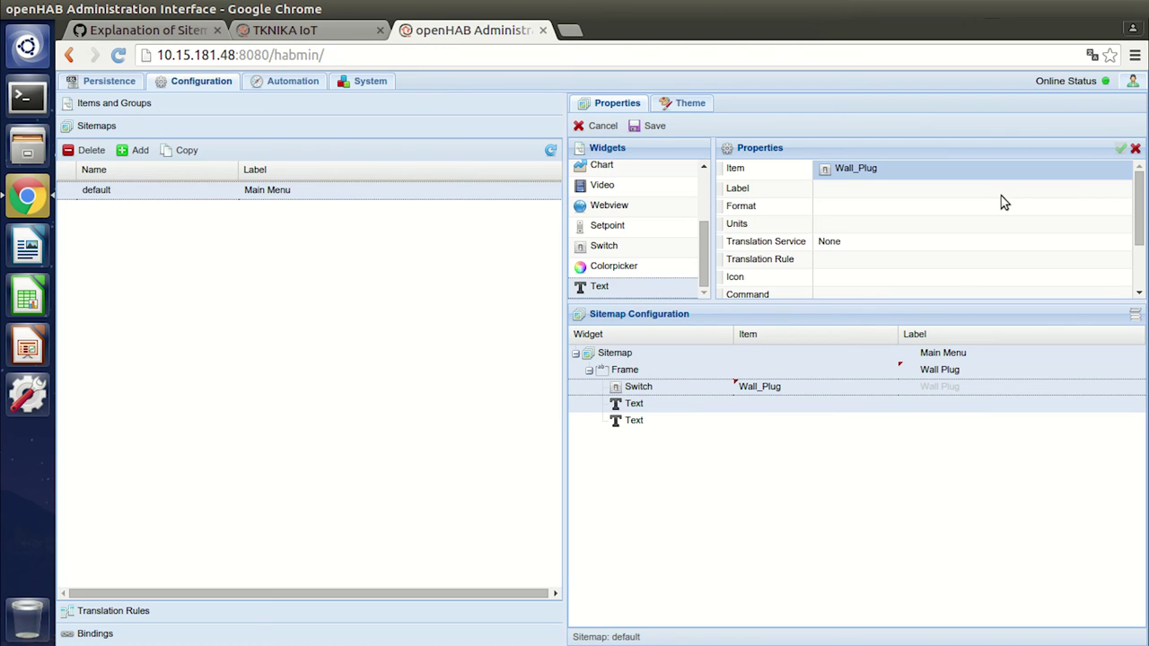
Assign the Wall_Plug_Power item to the first Text widget and apply the property change
left_click(669, 406)
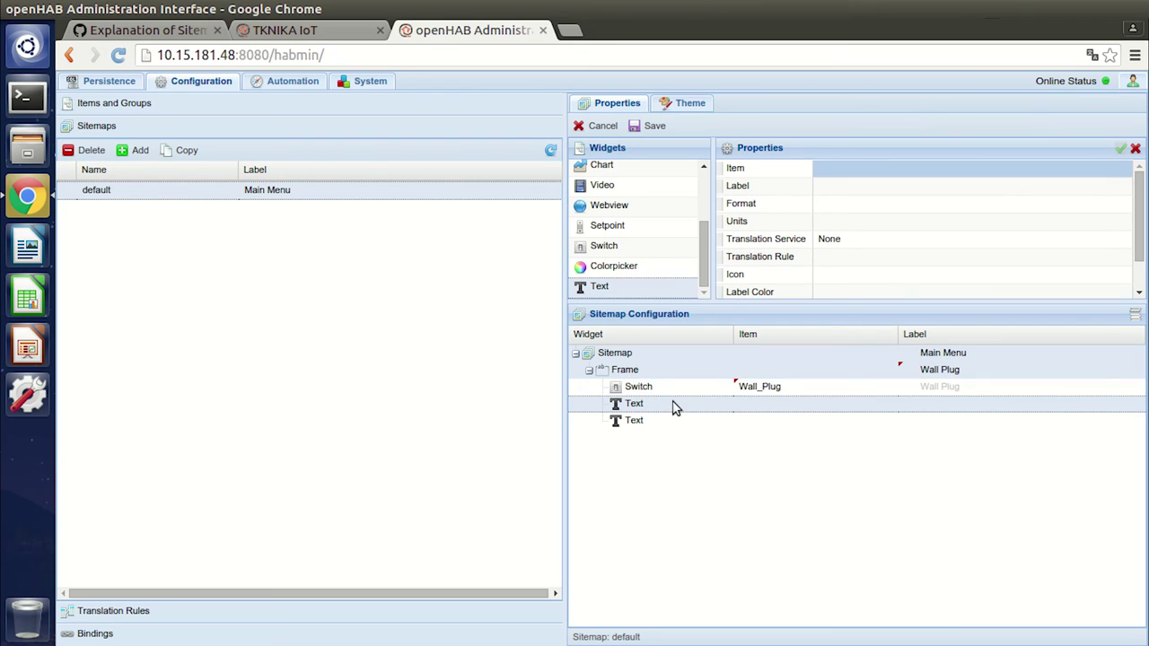
left_click(848, 169)
left_click(1124, 167)
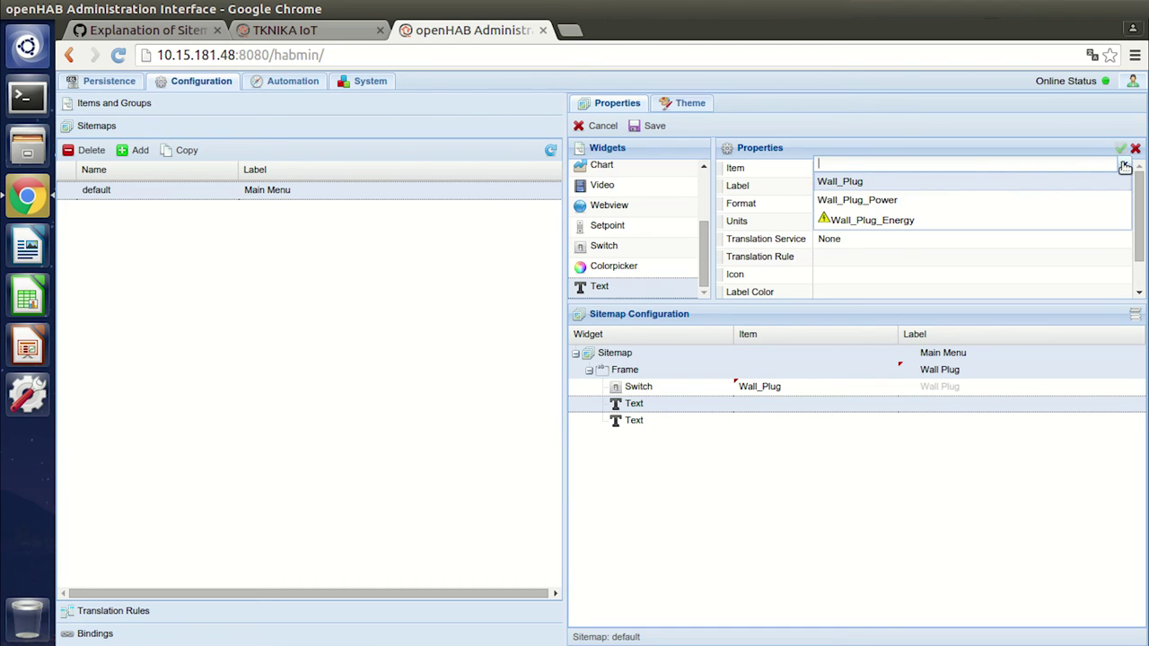
left_click(918, 203)
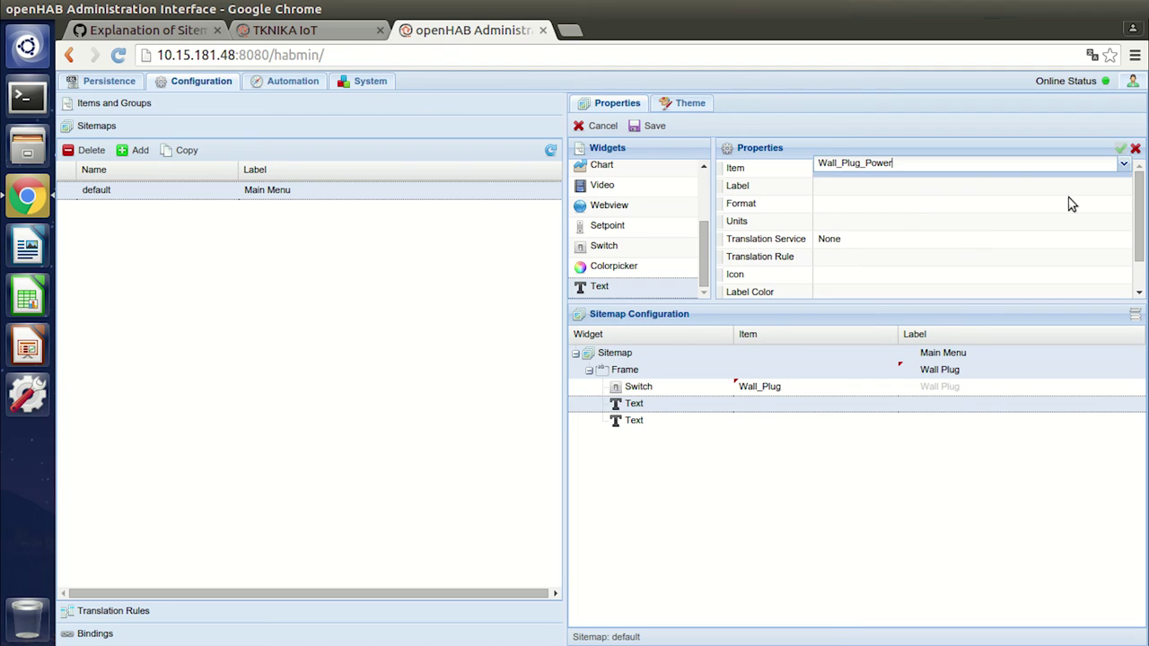
left_click(1120, 151)
left_click(1121, 148)
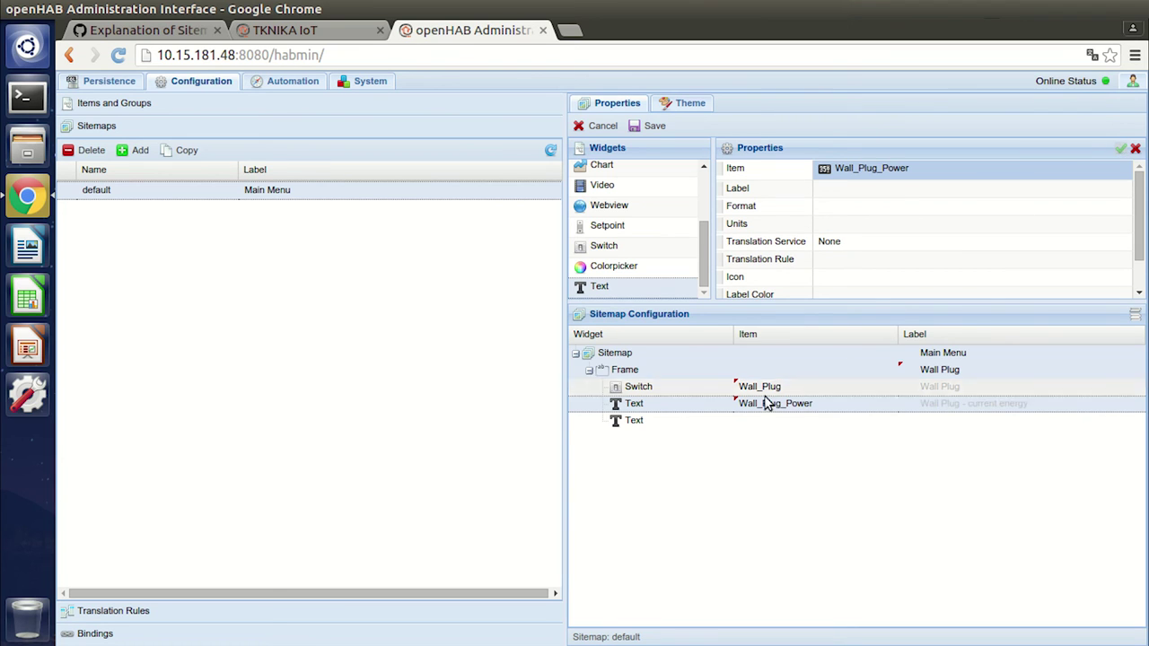
Assign the Wall_Plug_Energy item to the second Text widget and apply the property change
left_click(739, 423)
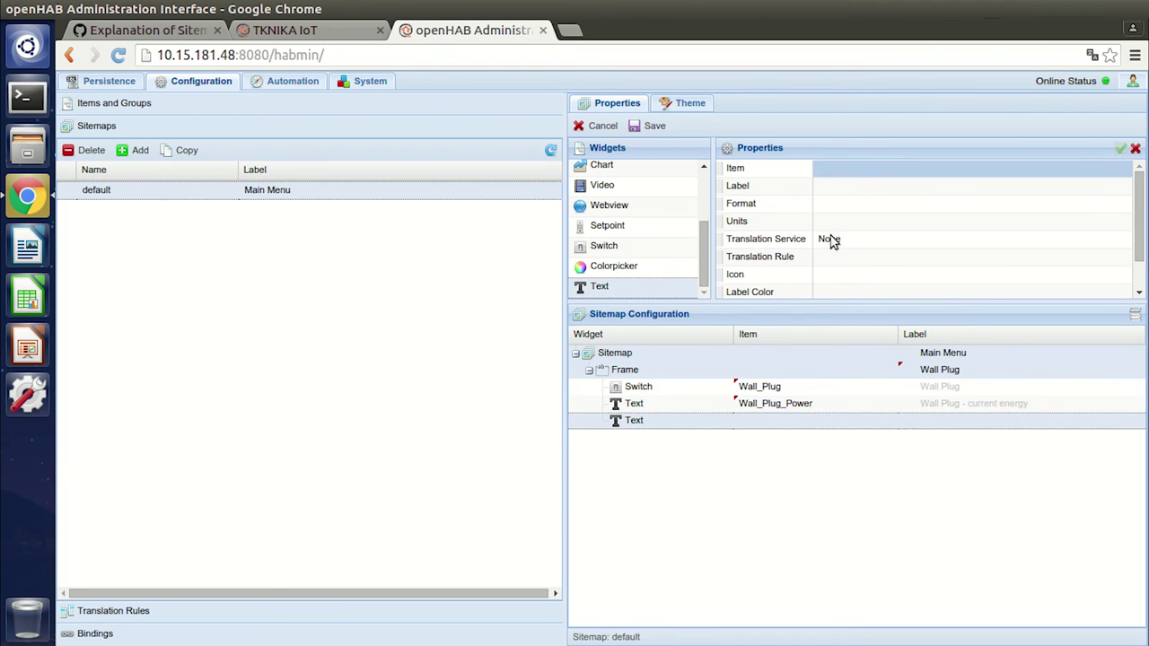
left_click(1090, 169)
left_click(1129, 169)
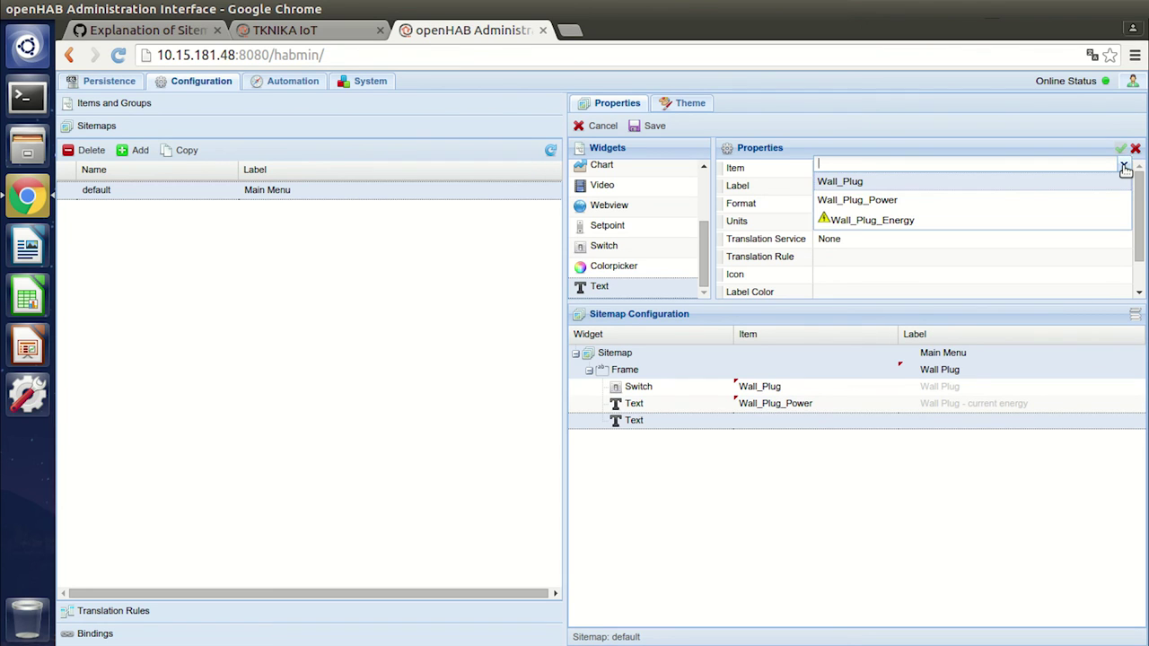
left_click(918, 220)
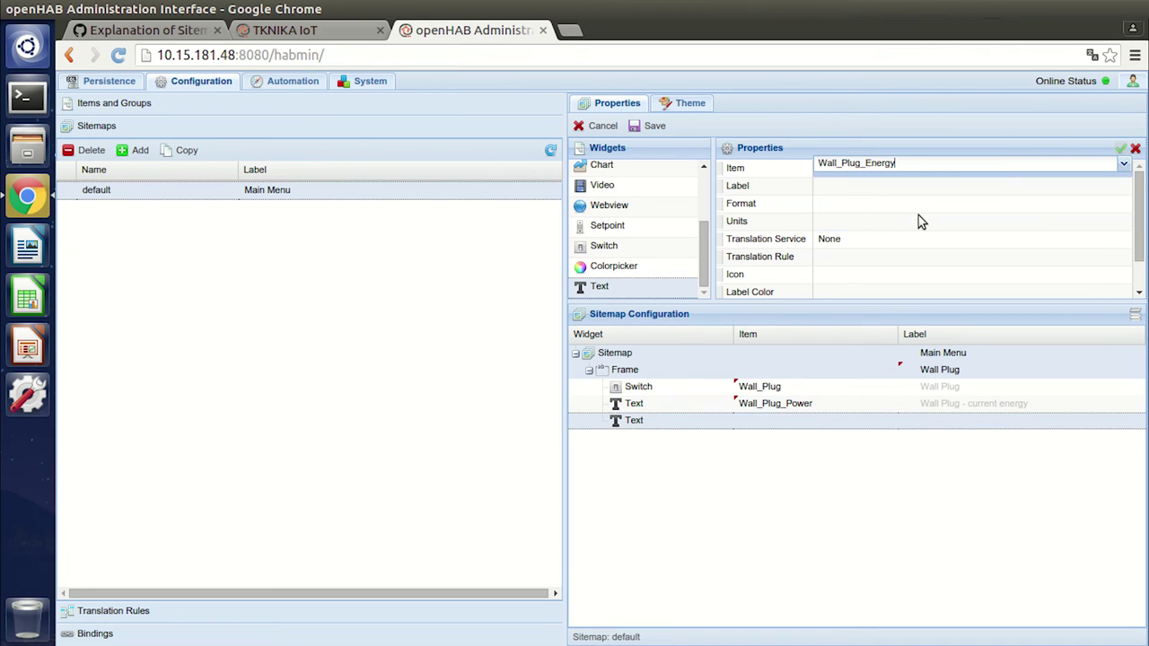
left_click(1000, 145)
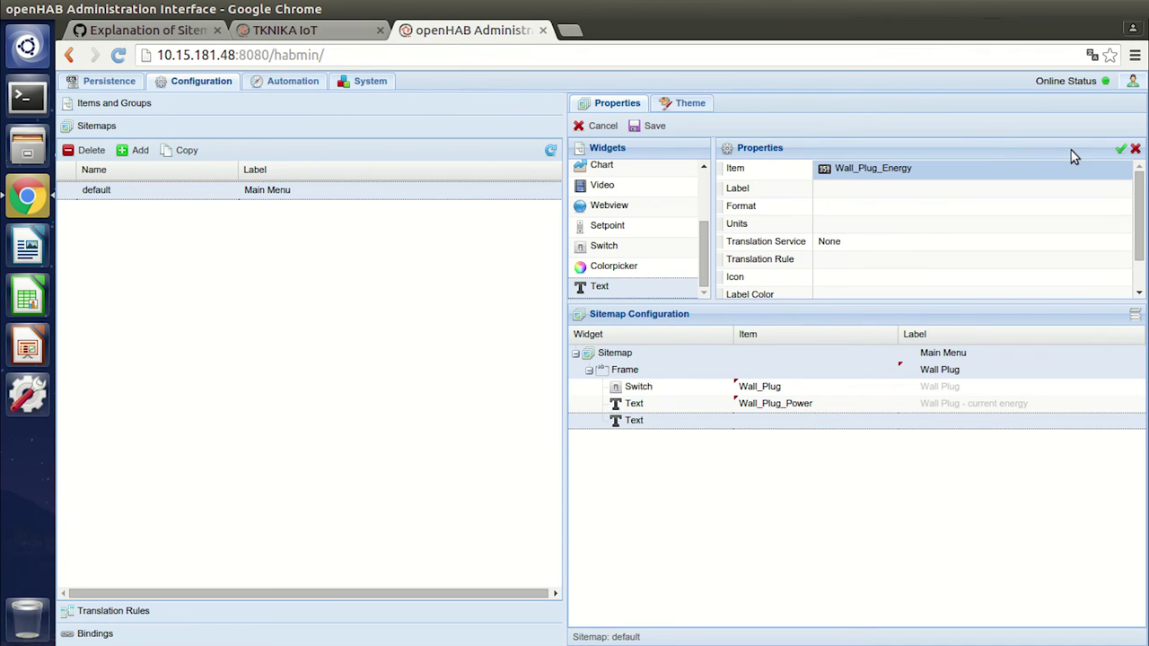
left_click(1121, 150)
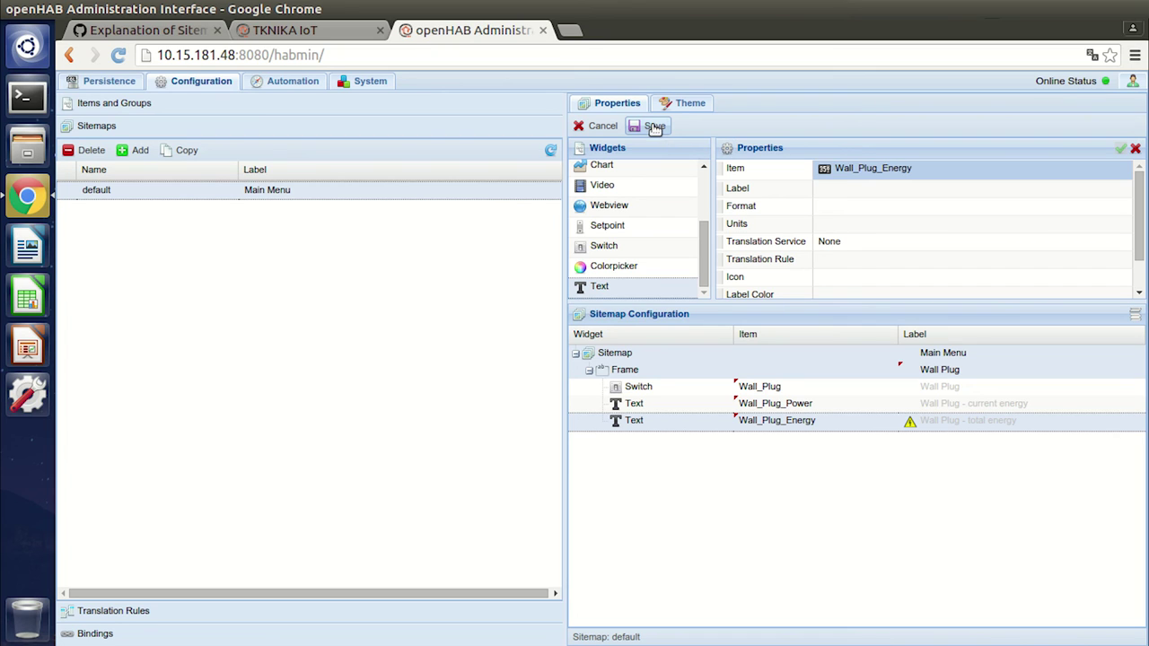
Save the default sitemap and review the properties of its Frame, Switch and two Text widgets
left_click(655, 126)
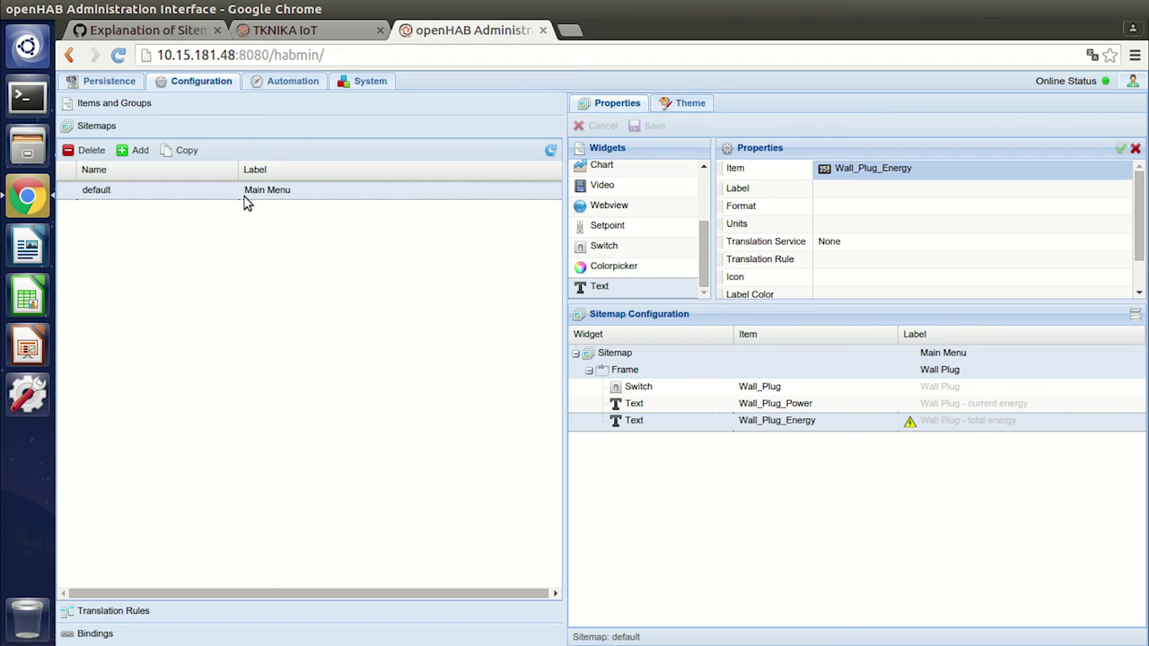
left_click(645, 371)
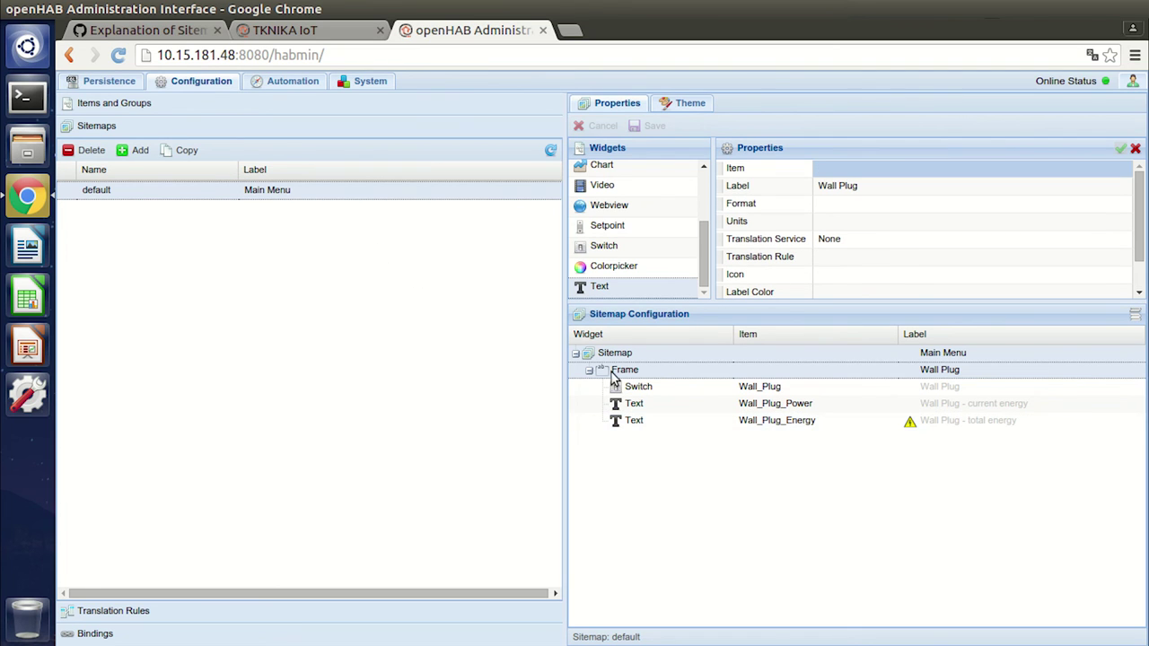
left_click(664, 387)
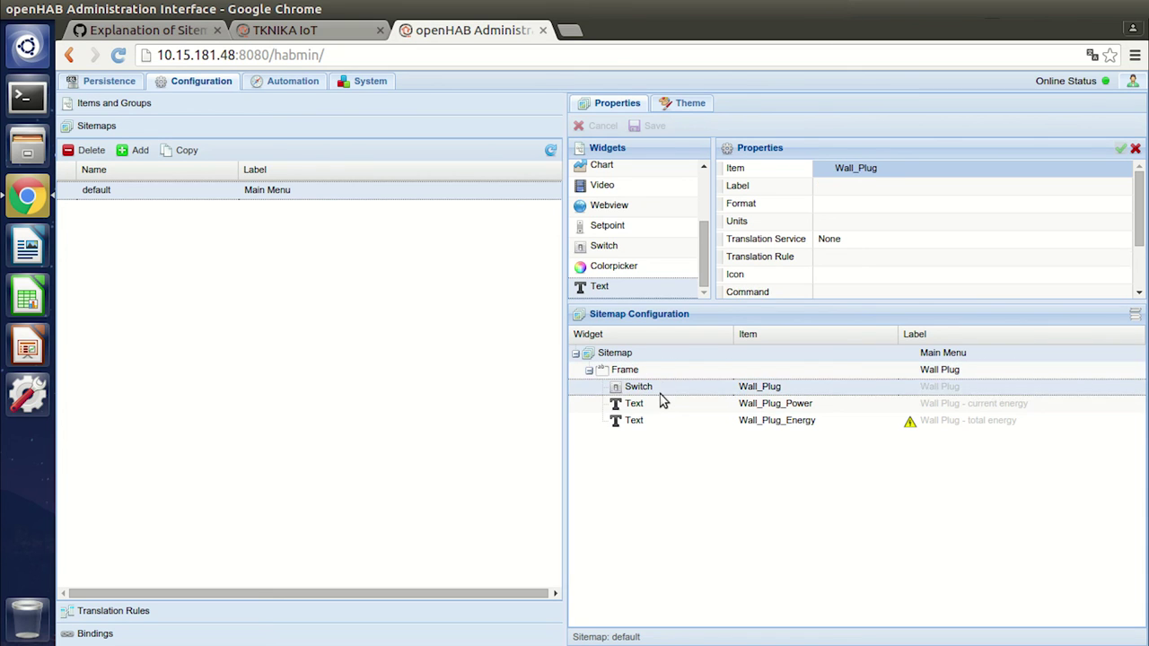
left_click(658, 405)
left_click(656, 419)
left_click(653, 405)
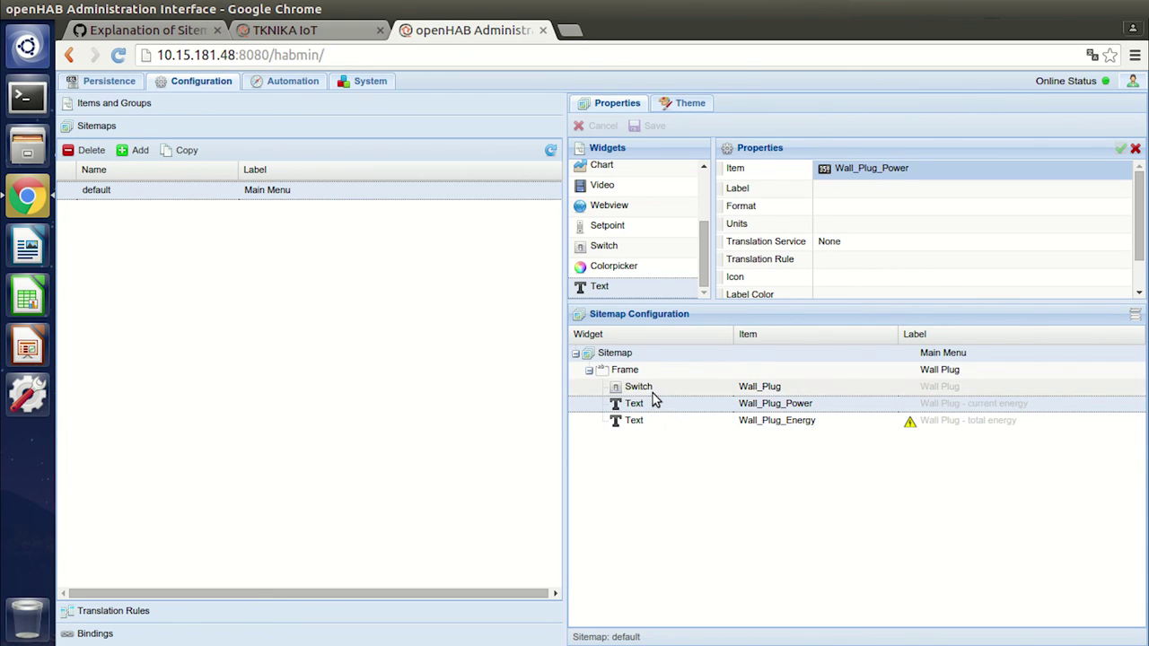
left_click(655, 388)
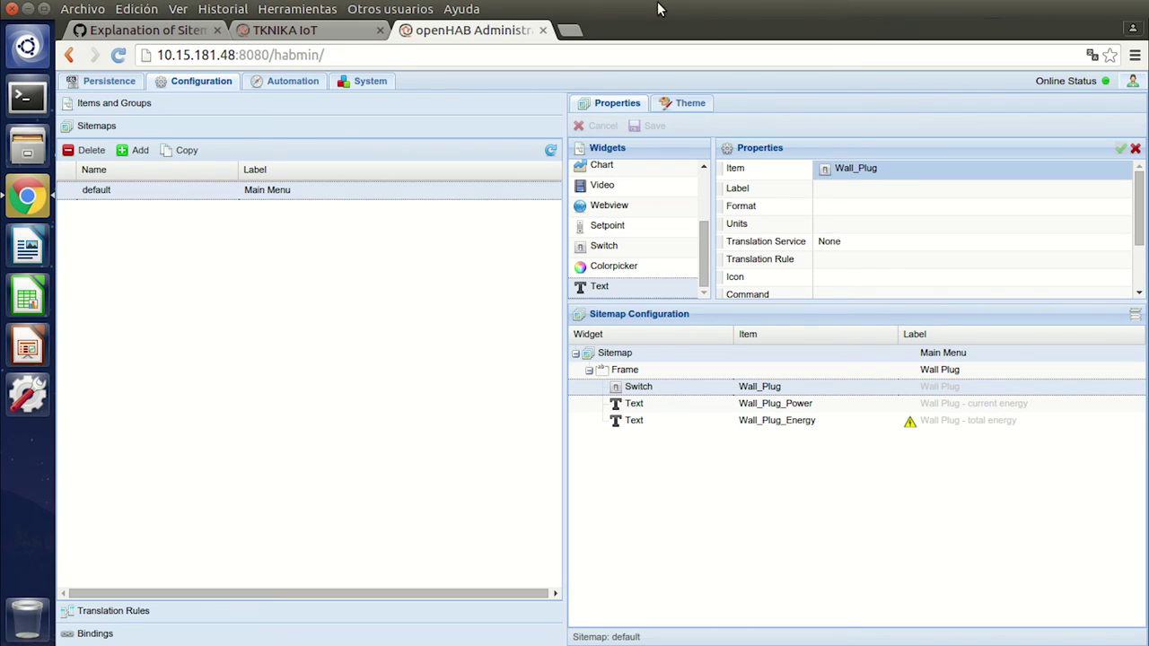
left_click(569, 29)
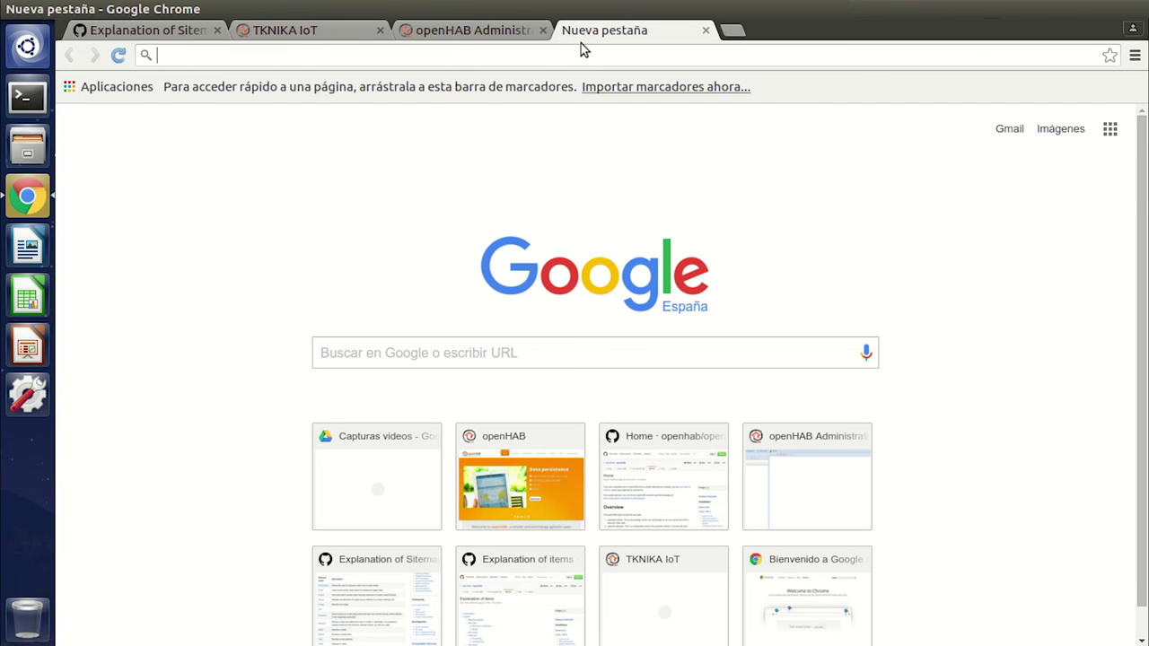
type("http://10.15.")
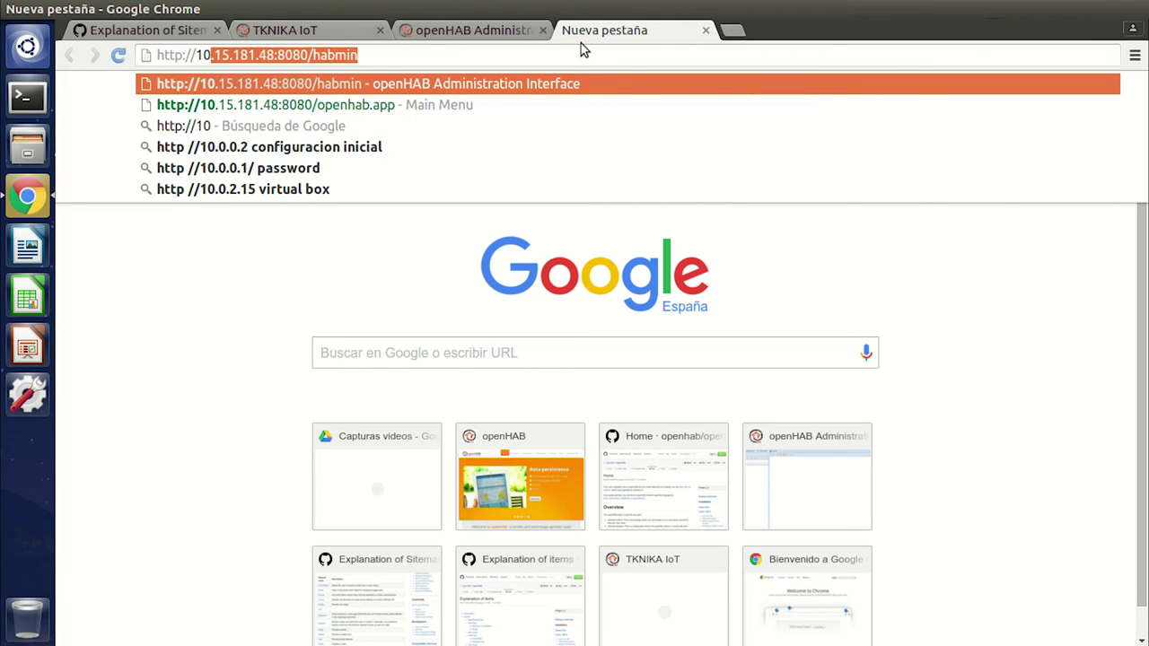
type("181.")
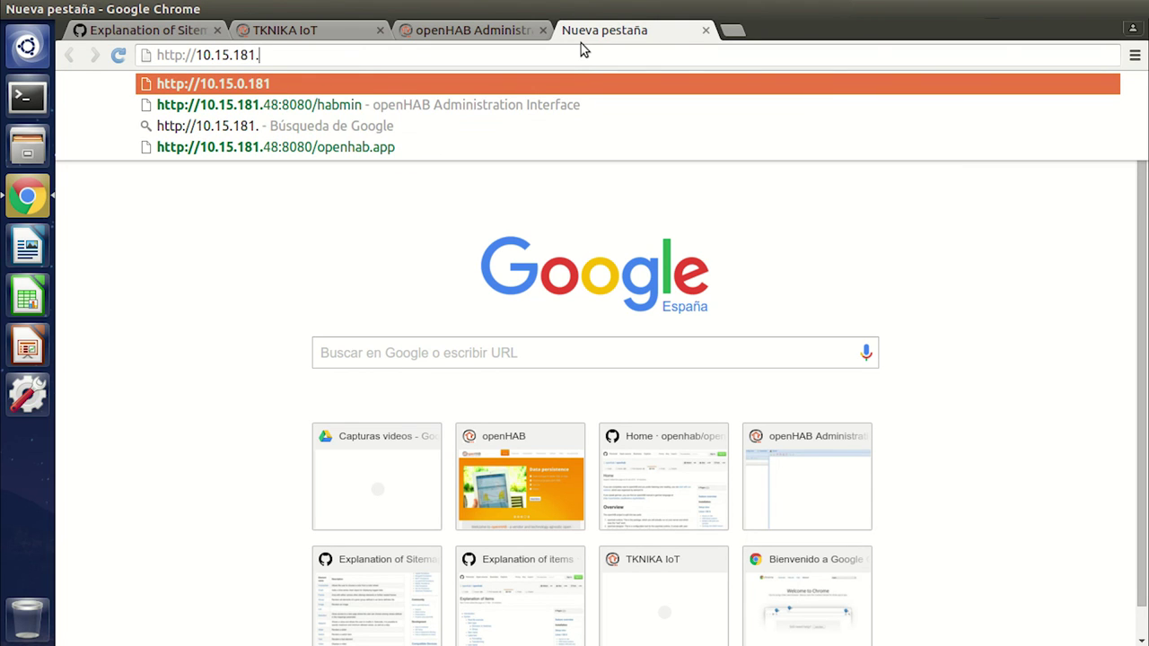
type("48:8080")
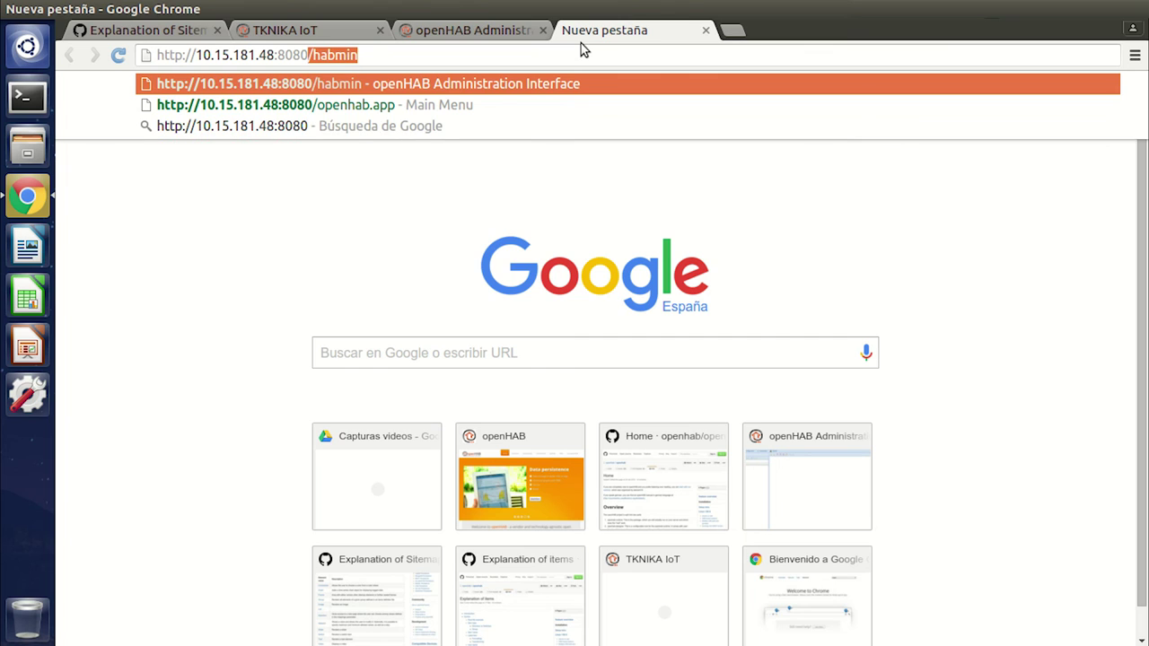
type("/openhab.app")
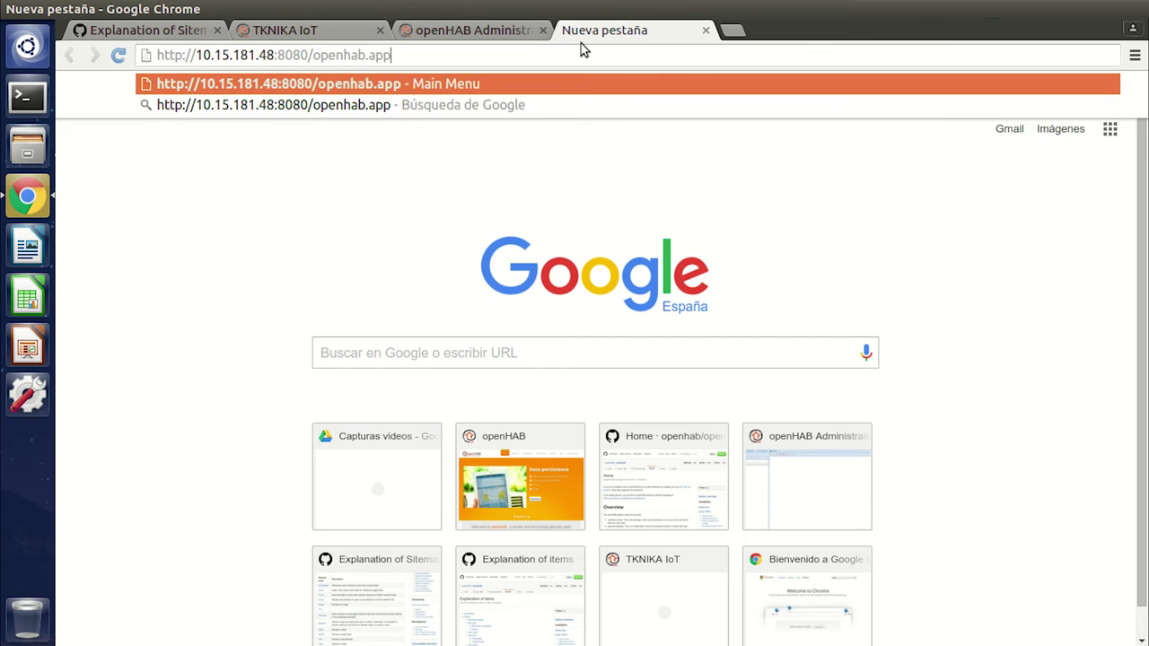
key("Return")
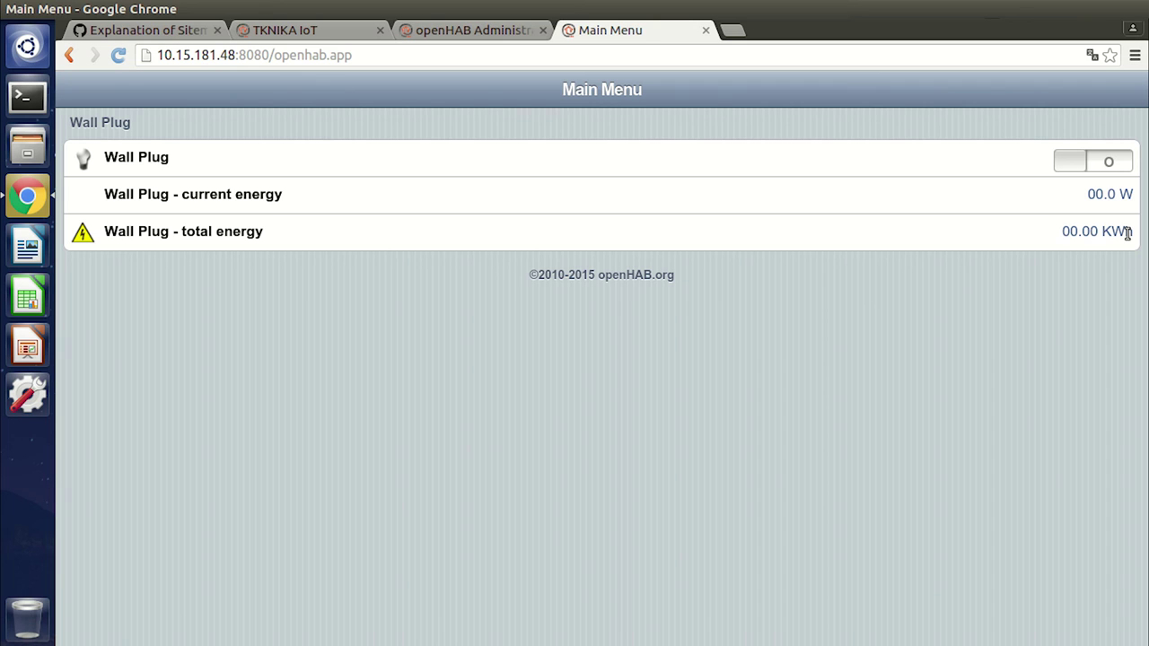
left_click(1105, 168)
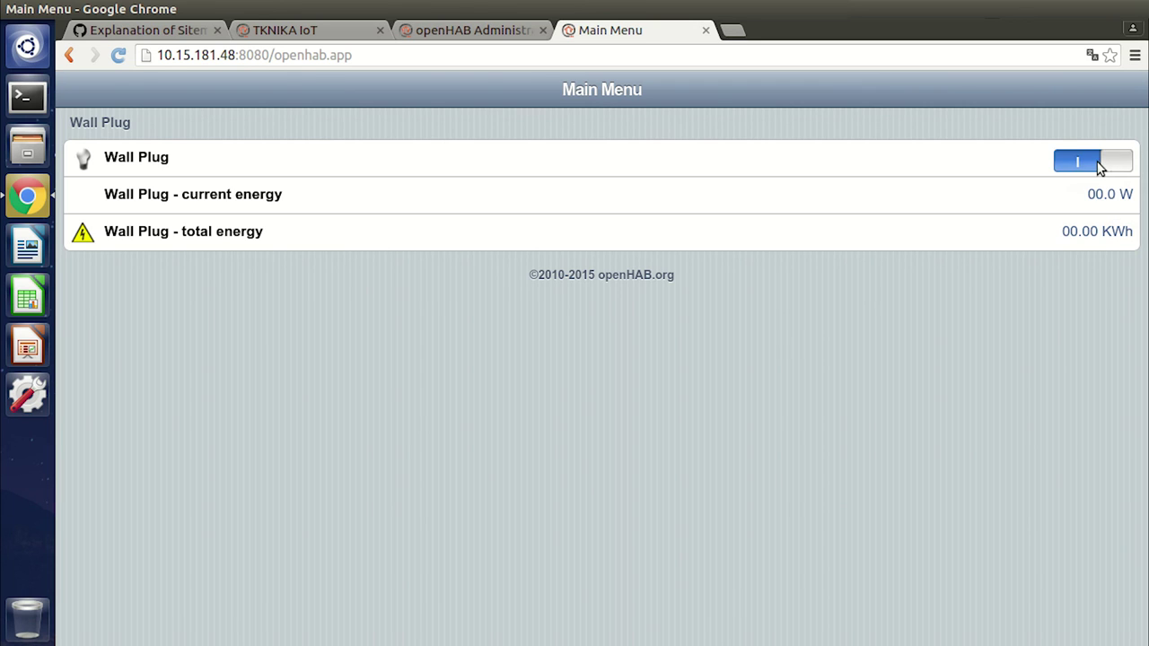
left_click(1100, 168)
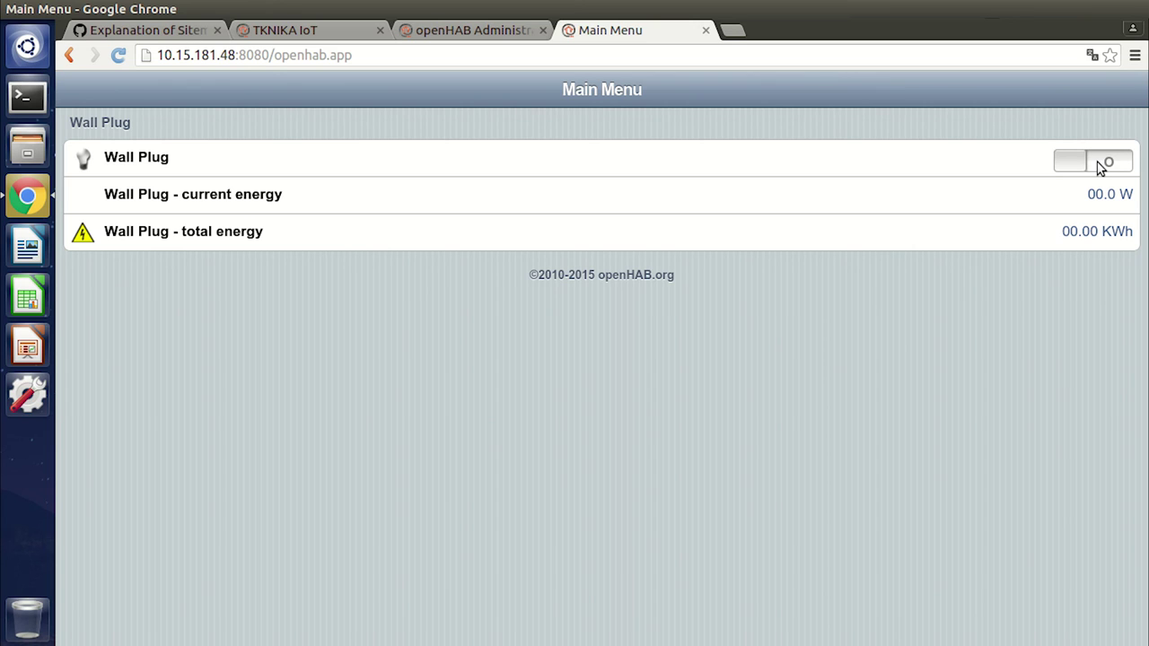